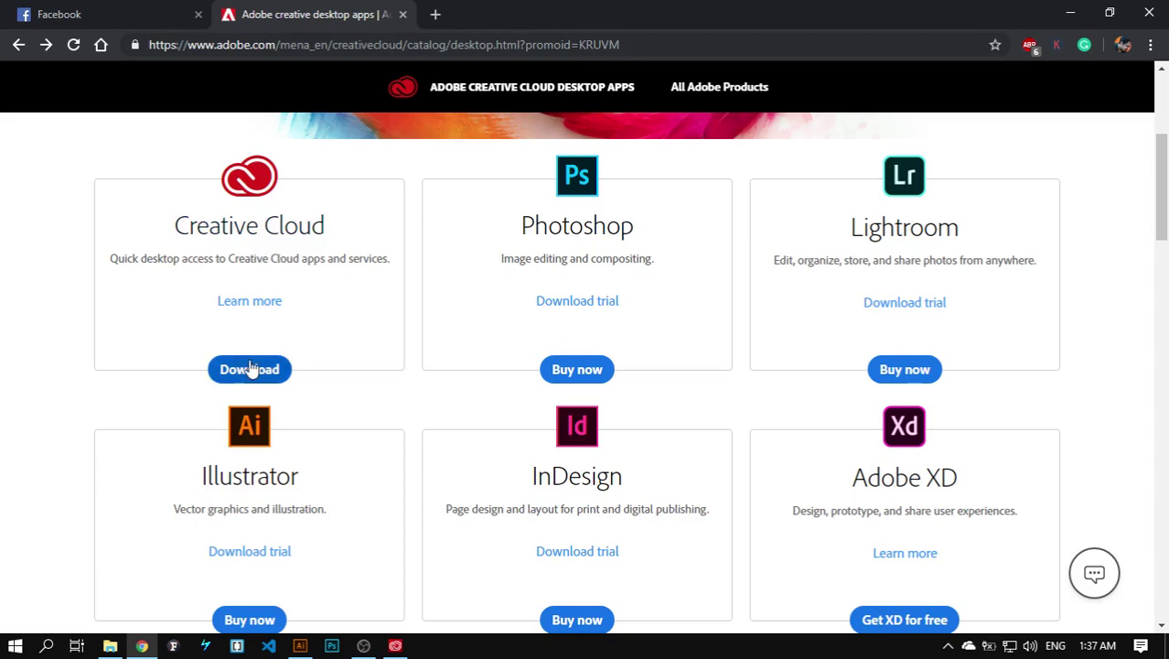
# Step: Open Creative Cloud from the taskbar, move its window right, and show its options menu
pyautogui.click(1070, 13)
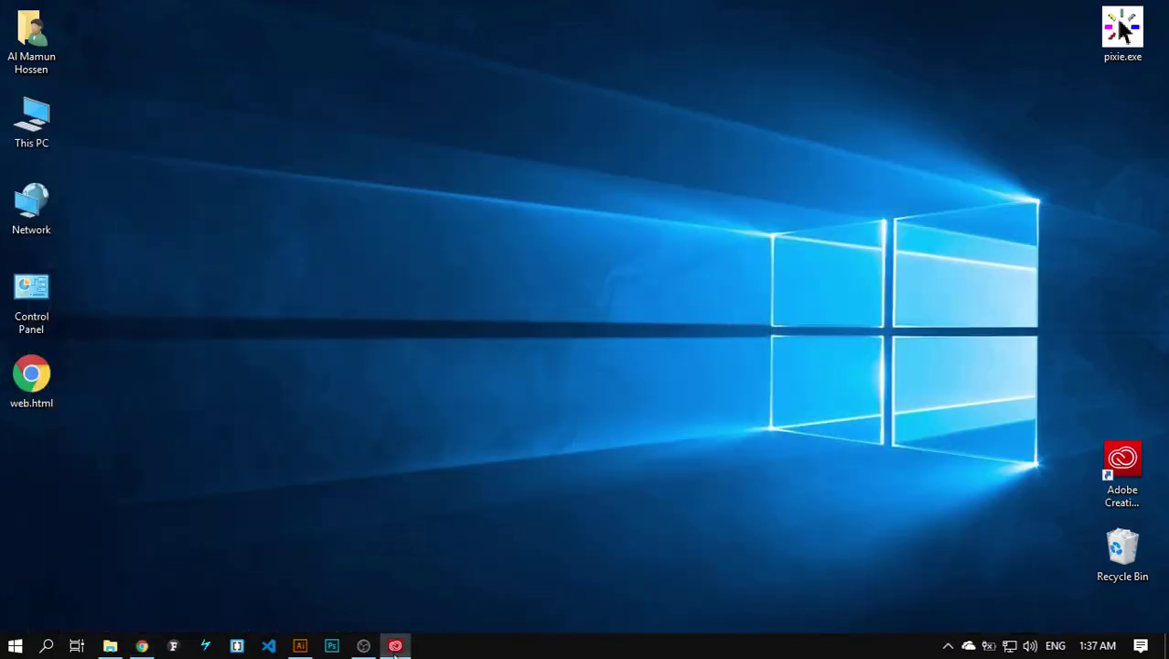
pyautogui.click(395, 646)
pyautogui.moveTo(371, 41); pyautogui.dragTo(703, 16)
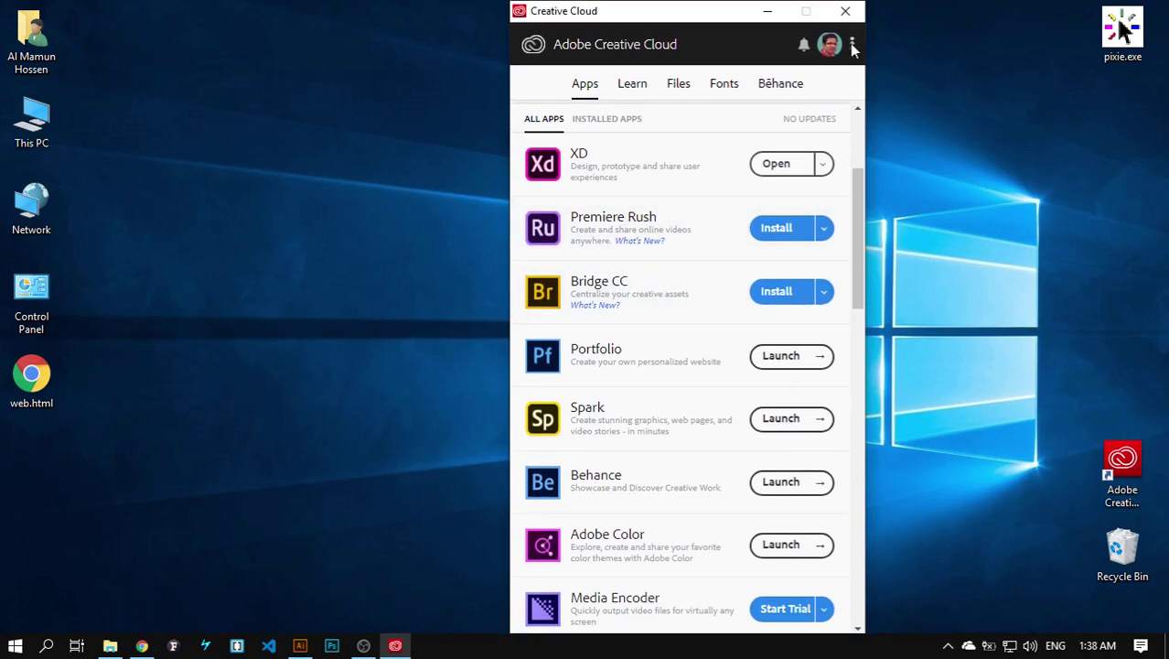
pyautogui.moveTo(854, 187); pyautogui.dragTo(867, 370)
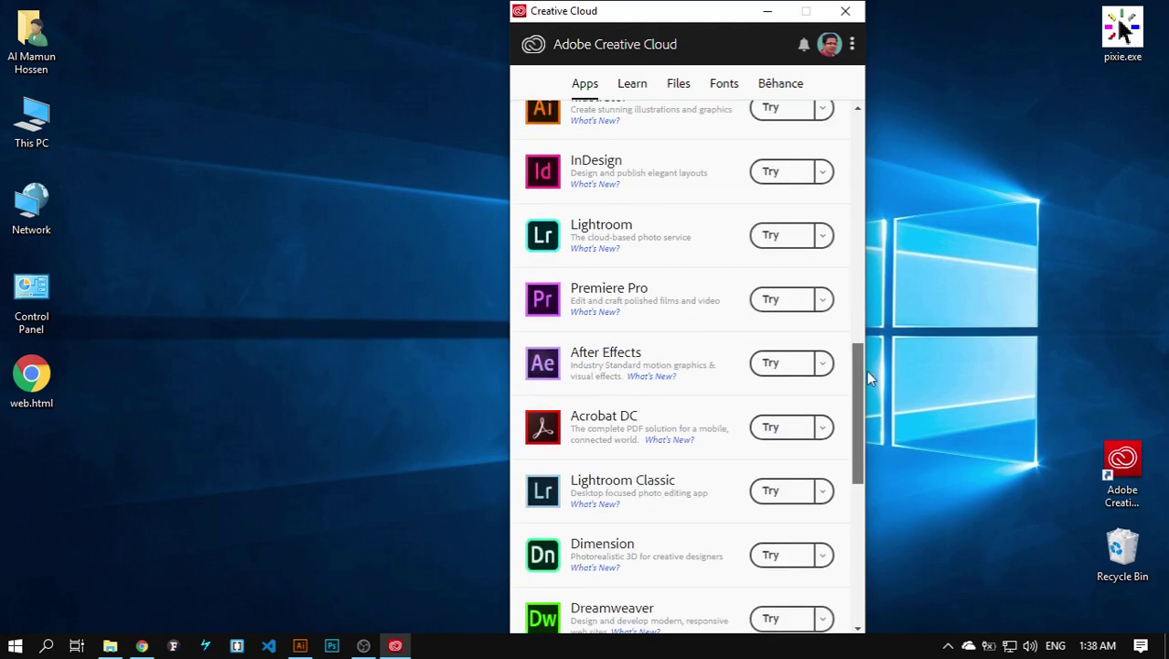
pyautogui.scroll(3, 855, 228)
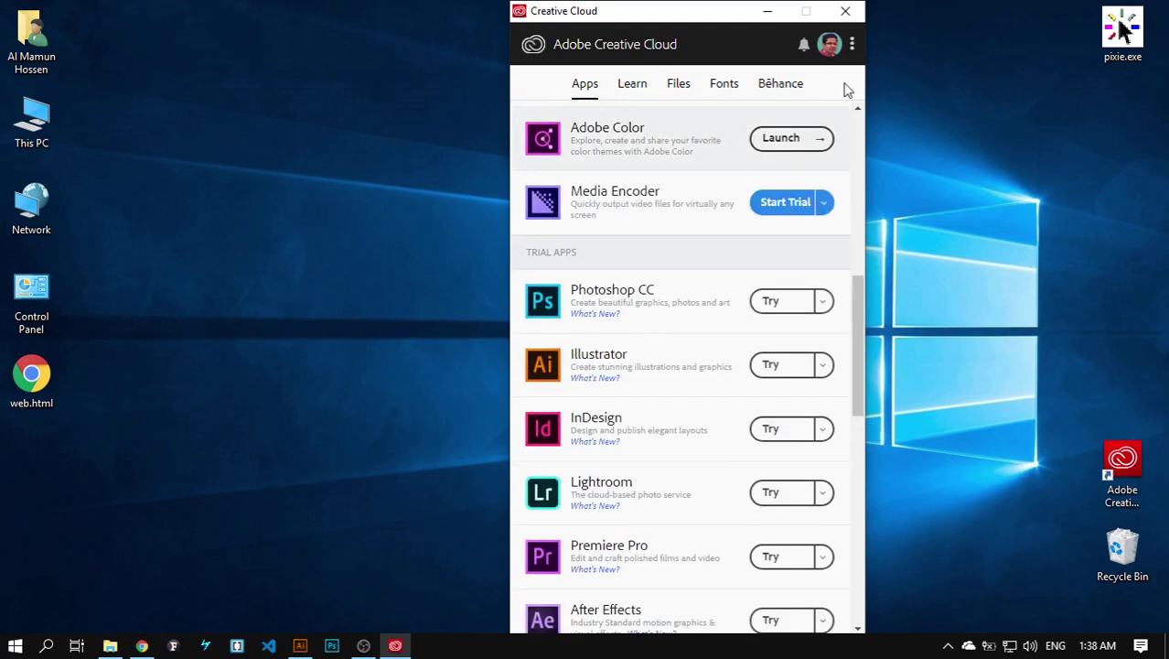
pyautogui.click(854, 46)
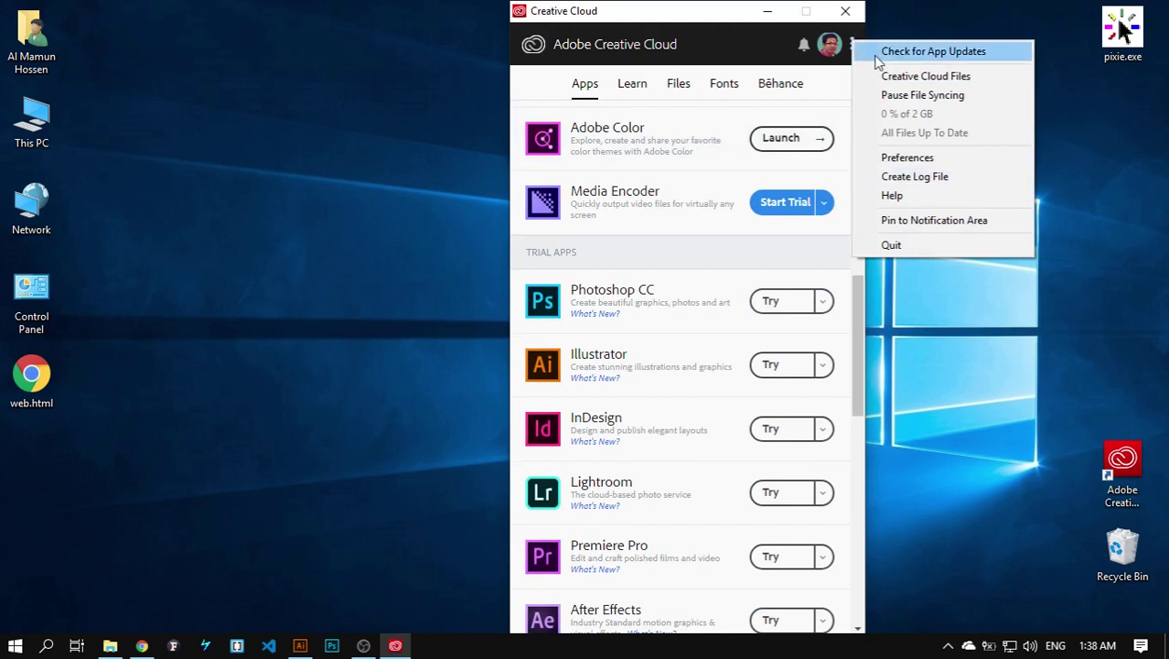
# Step: Set Creative Cloud's app language to English يدعم العربية, then return to the Apps list
pyautogui.click(908, 161)
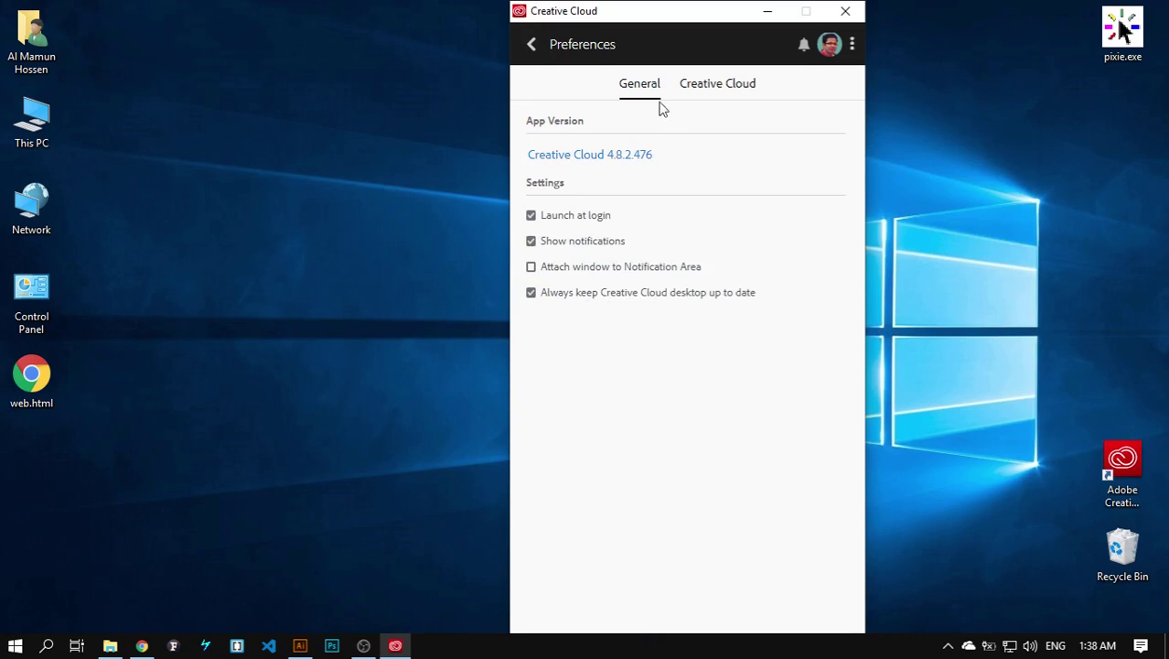
pyautogui.click(723, 85)
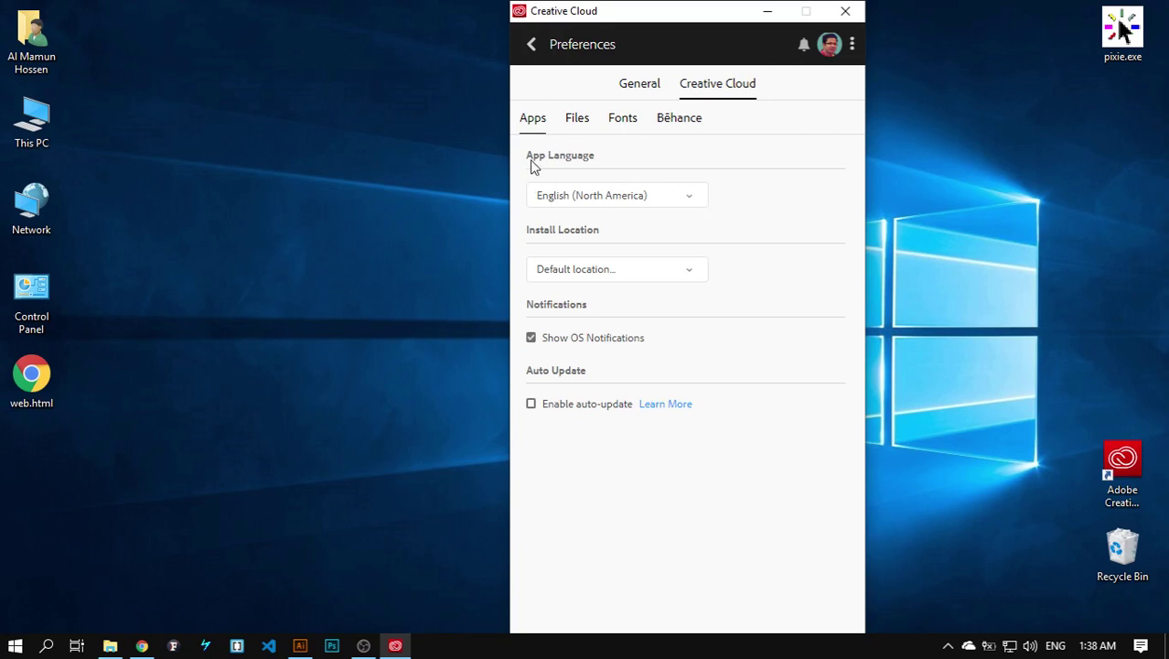
pyautogui.click(693, 204)
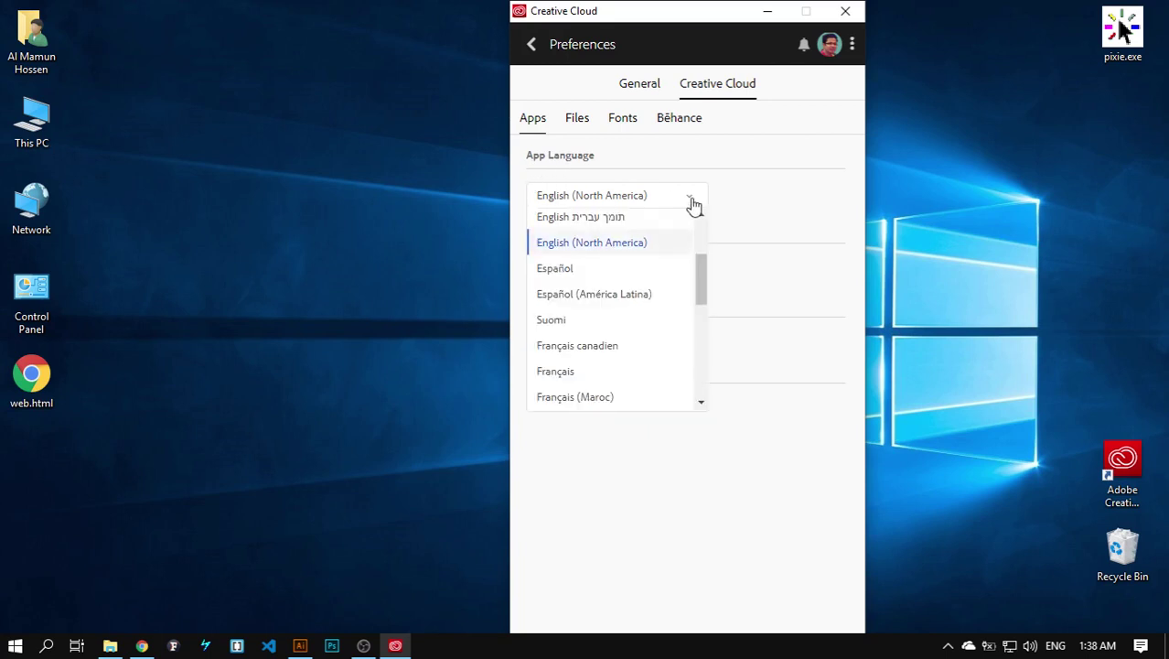
pyautogui.moveTo(700, 271); pyautogui.dragTo(701, 240)
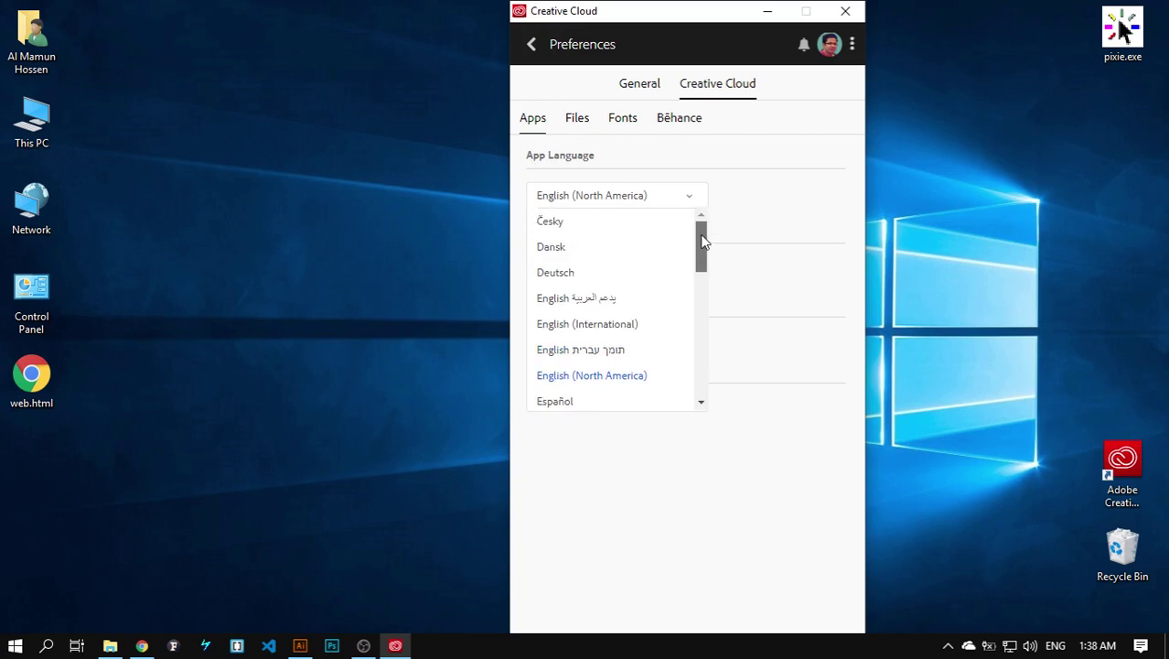
pyautogui.click(578, 306)
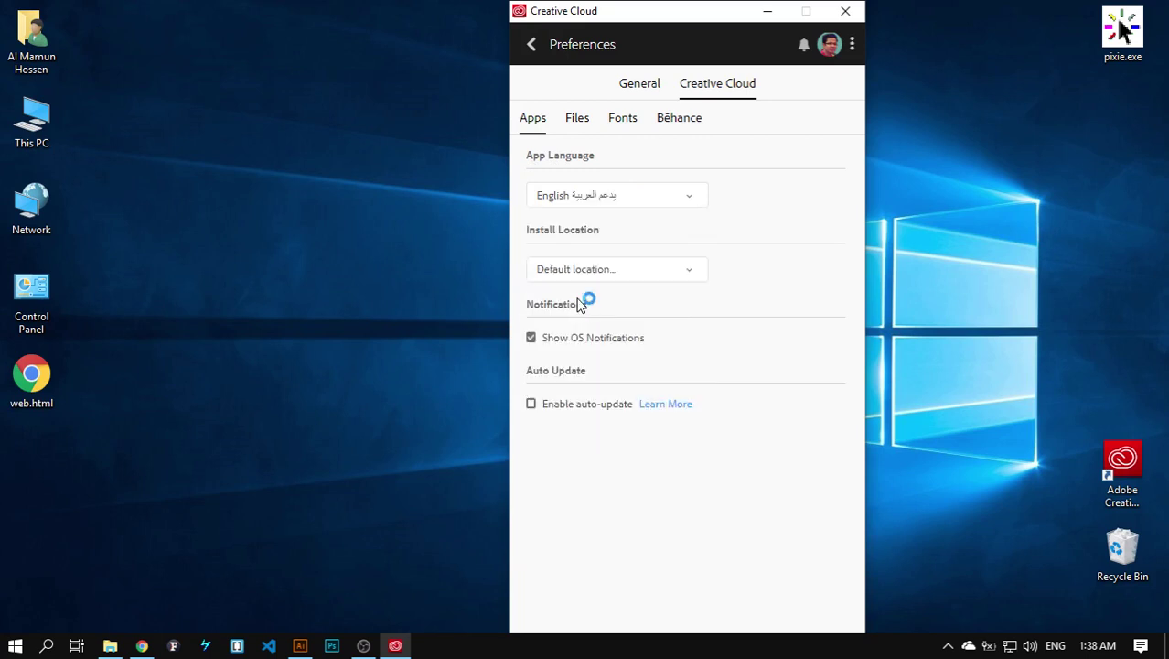
pyautogui.click(532, 46)
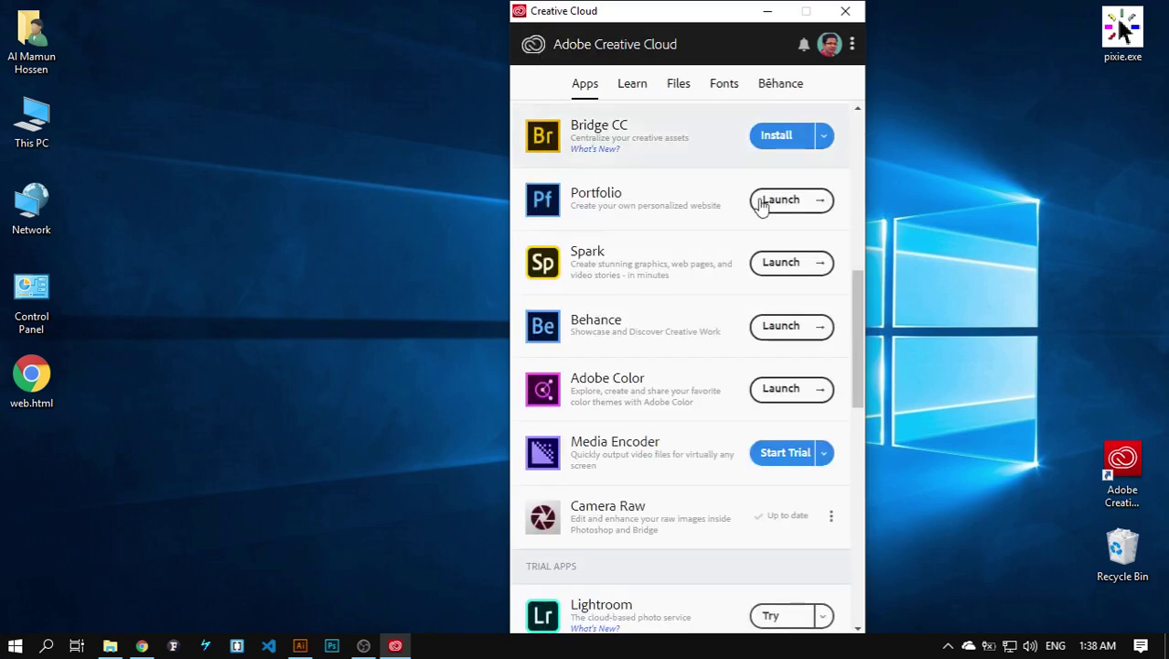
# Step: Scroll the Creative Cloud Apps list back to the top and minimize the window
pyautogui.moveTo(854, 340)
pyautogui.mouseDown()
pyautogui.moveTo(854, 314)
pyautogui.moveTo(854, 326)
pyautogui.mouseUp()
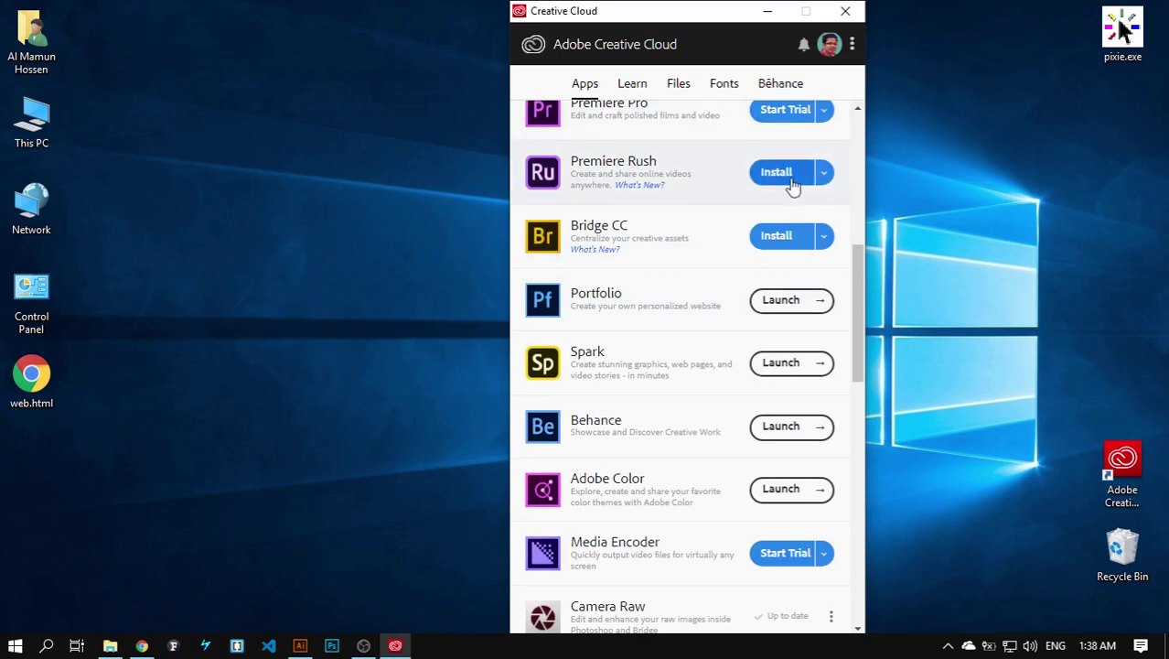
pyautogui.moveTo(855, 261); pyautogui.dragTo(871, 125)
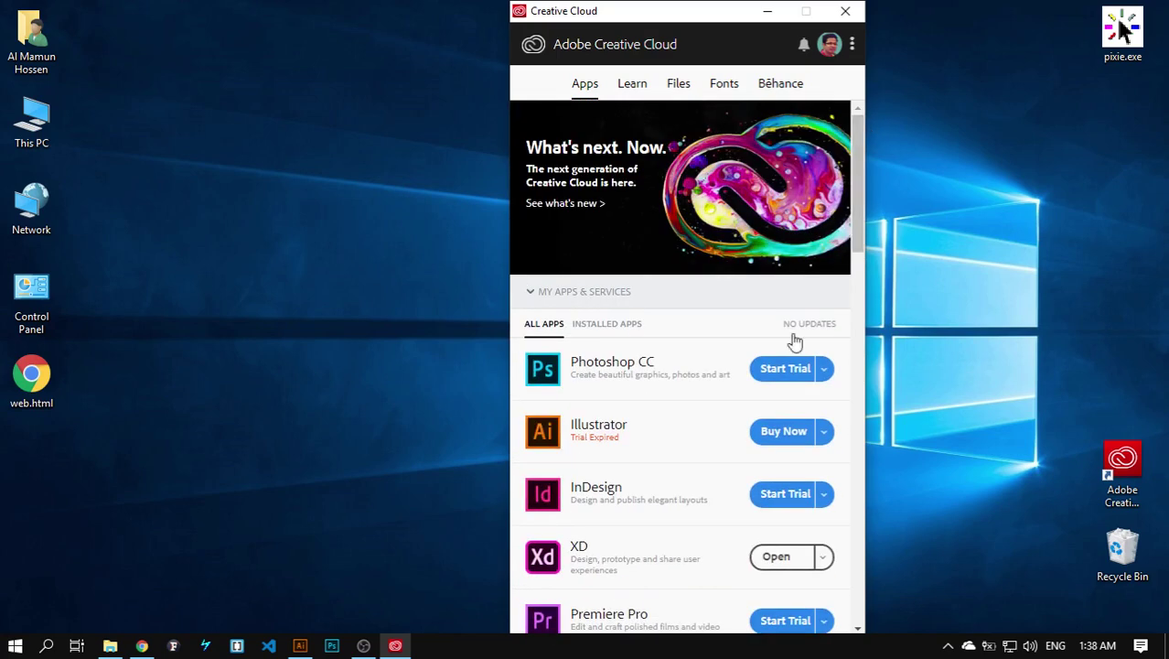
pyautogui.click(401, 485)
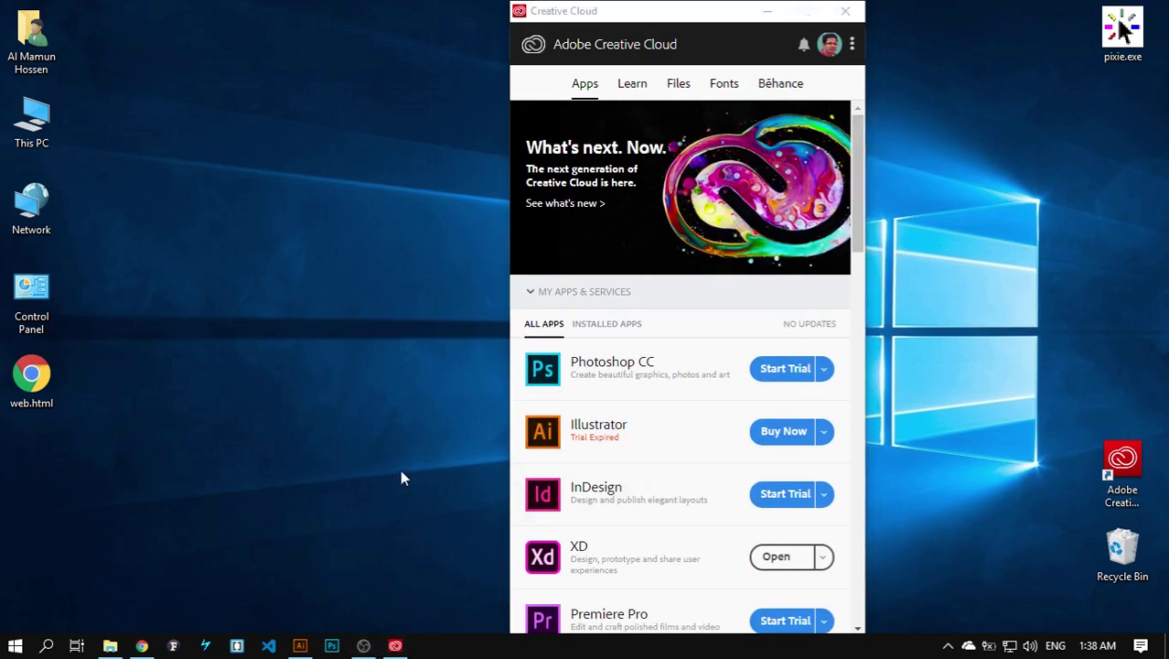
pyautogui.click(767, 11)
# Step: Bring Illustrator forward and create a new blank document, Untitled-1, via File > New
pyautogui.click(300, 647)
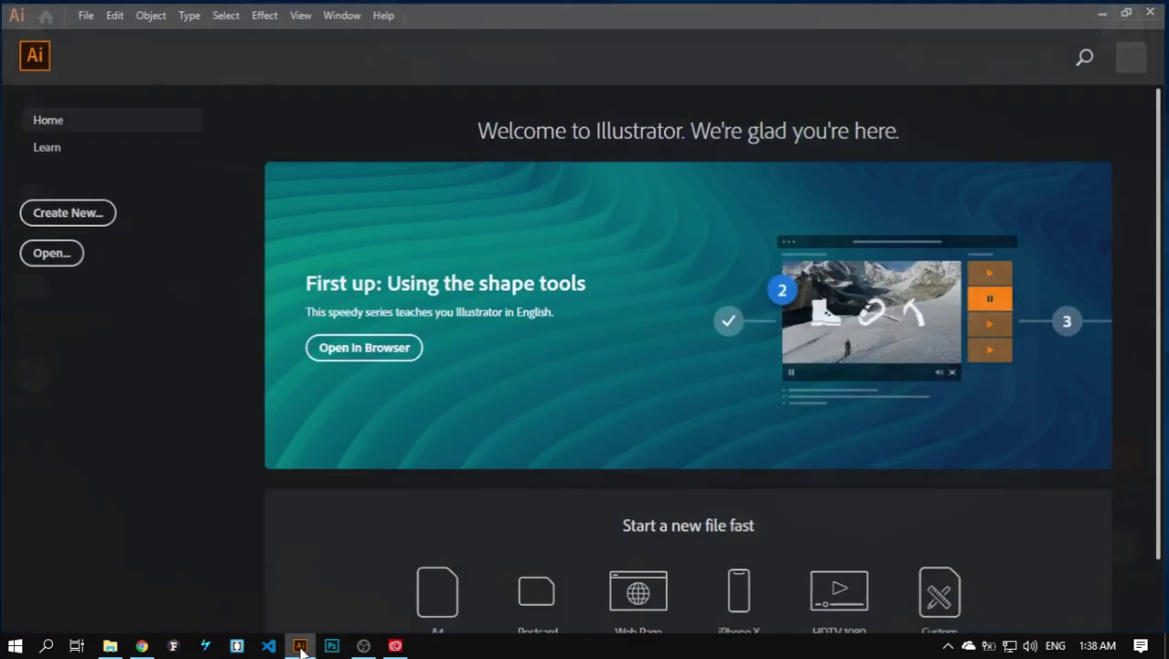
pyautogui.click(83, 11)
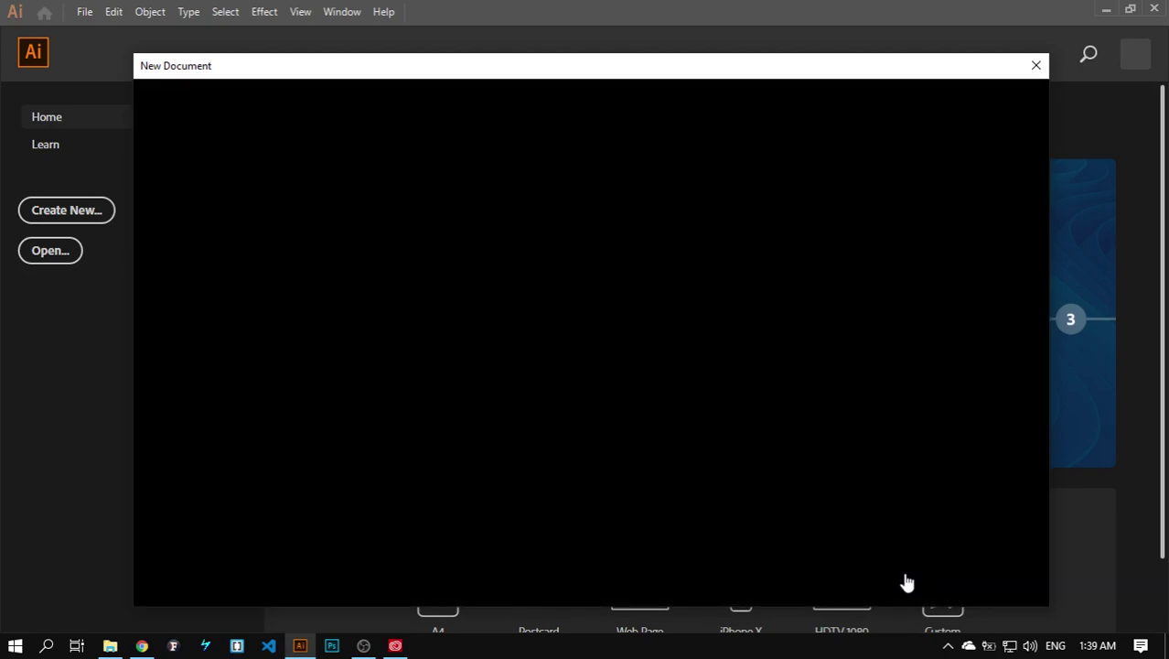
pyautogui.click(906, 578)
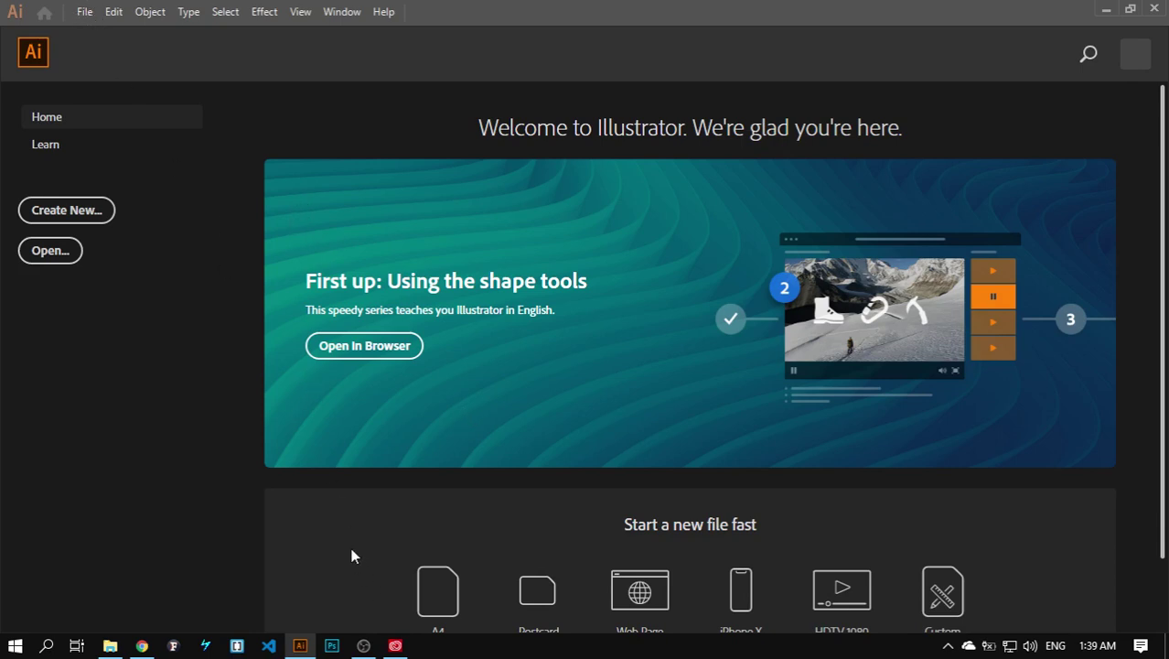
pyautogui.click(88, 13)
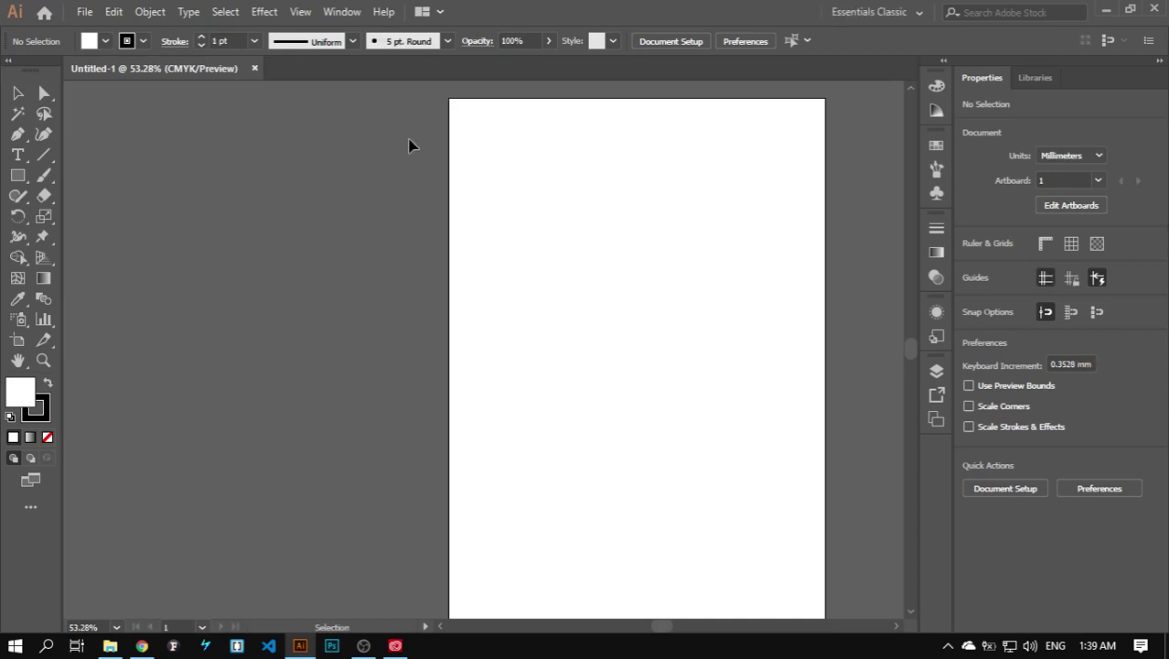
# Step: Zoom into the artboard and place a 28 pt, left-aligned right-to-left Lorem ipsum line
pyautogui.press('z')
pyautogui.moveTo(426, 145); pyautogui.dragTo(839, 366)
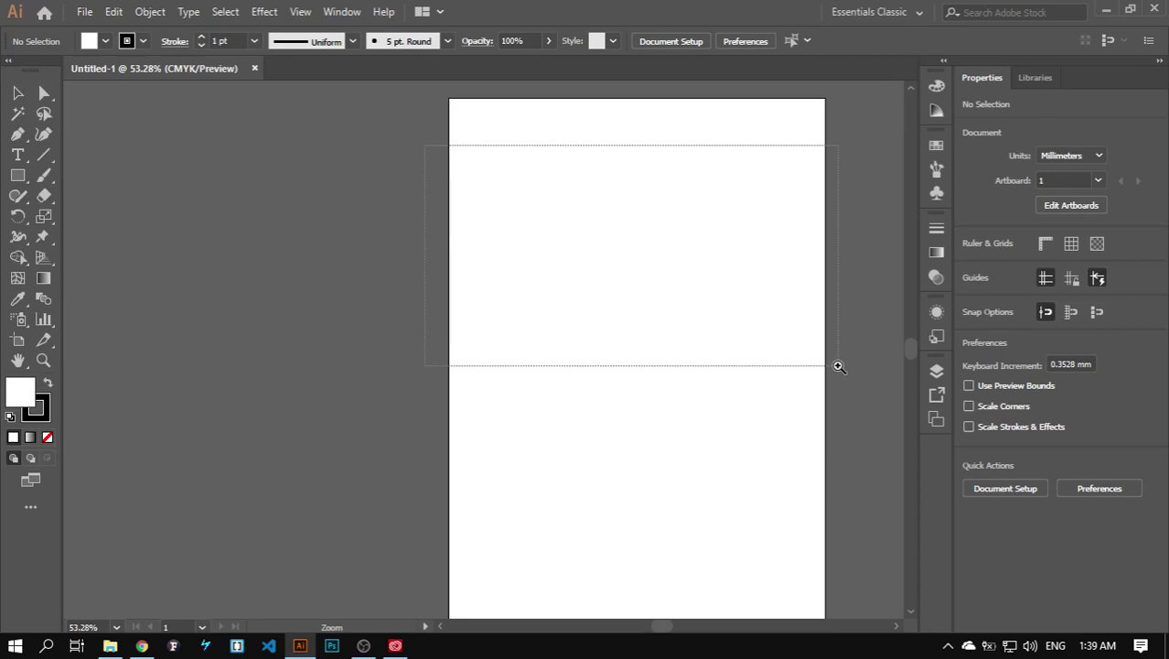
pyautogui.press('v')
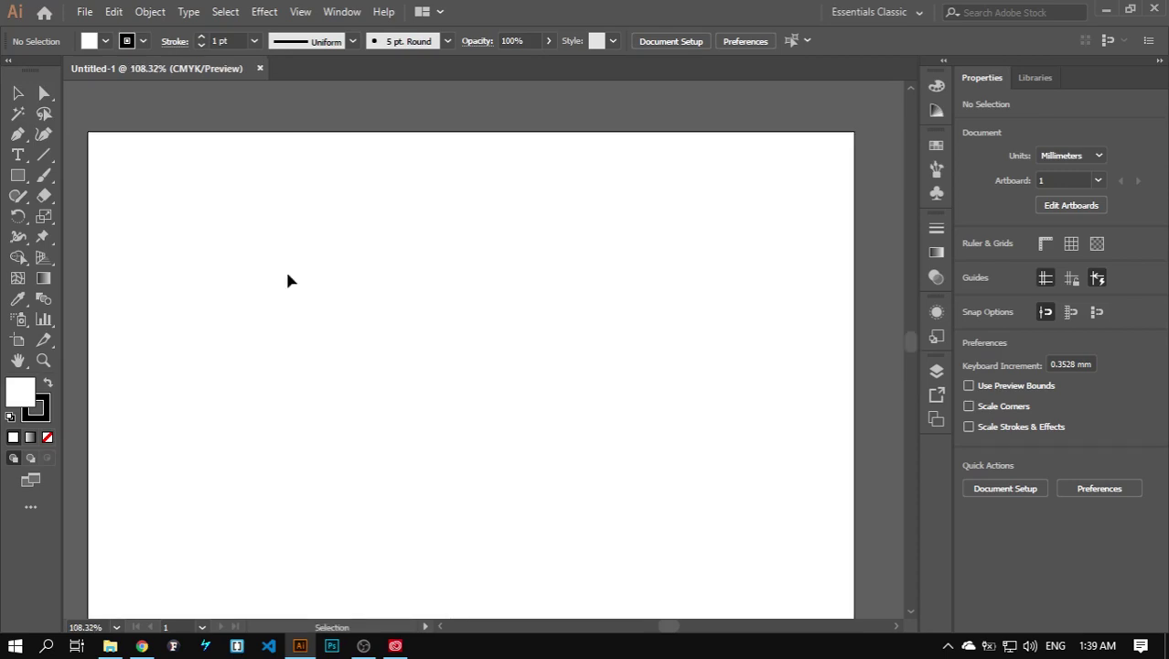
pyautogui.press('t')
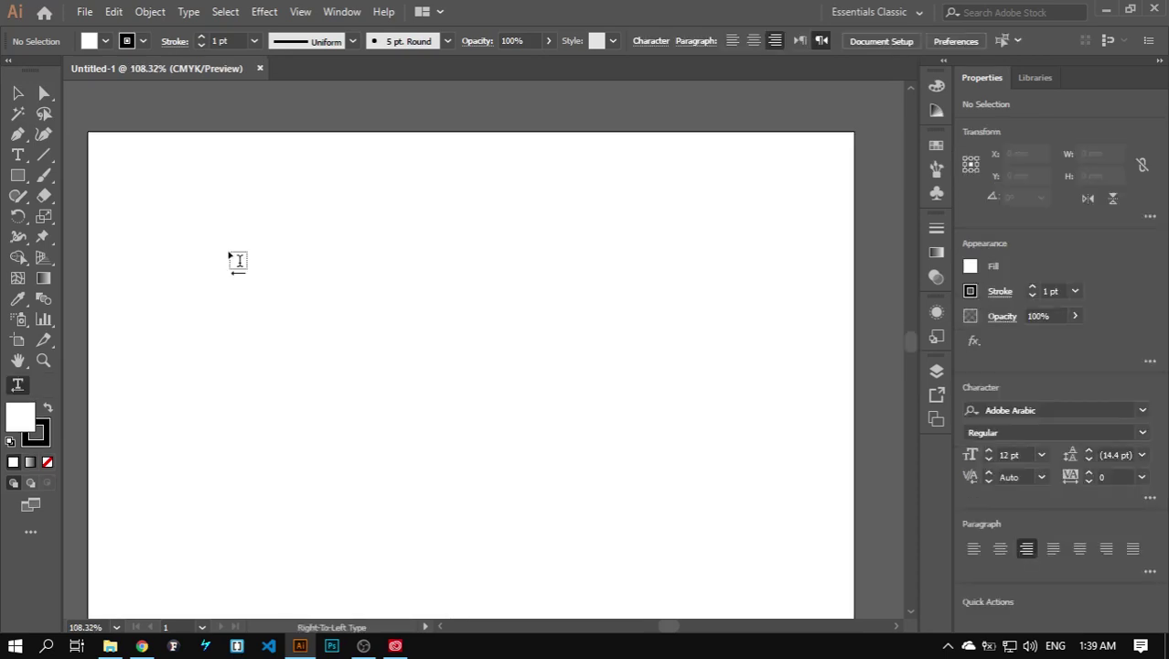
pyautogui.click(230, 255)
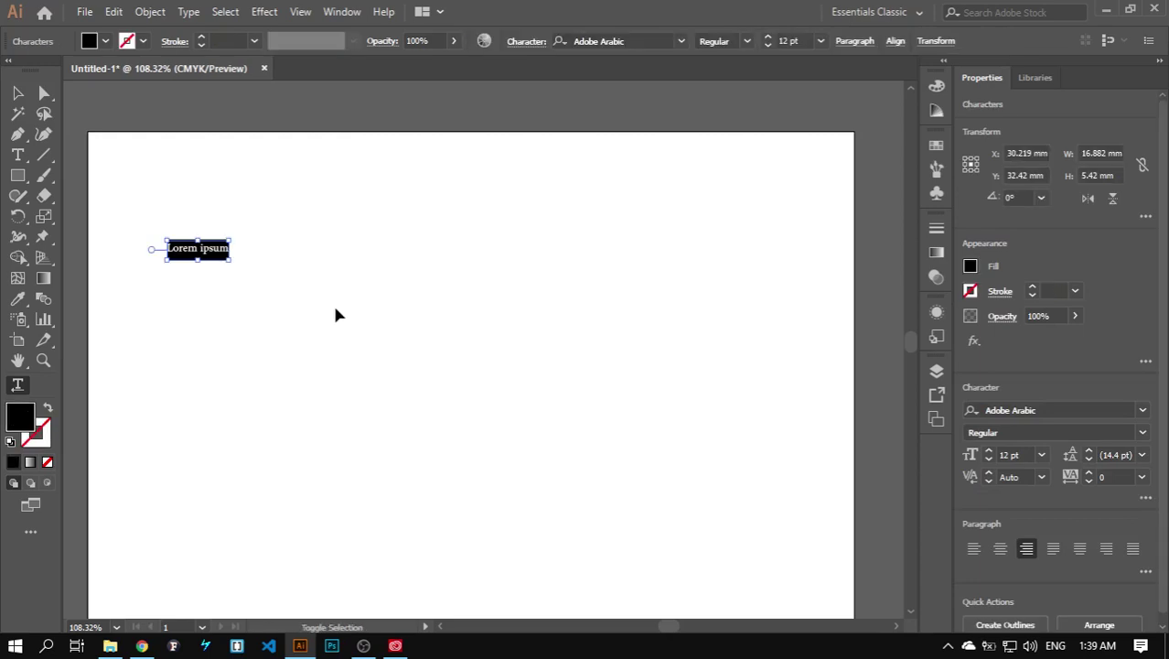
pyautogui.hotkey('ctrl', 'shift', '.')
pyautogui.hotkey('ctrl', 'shift', '.')
pyautogui.hotkey('ctrl', 'shift', '.')
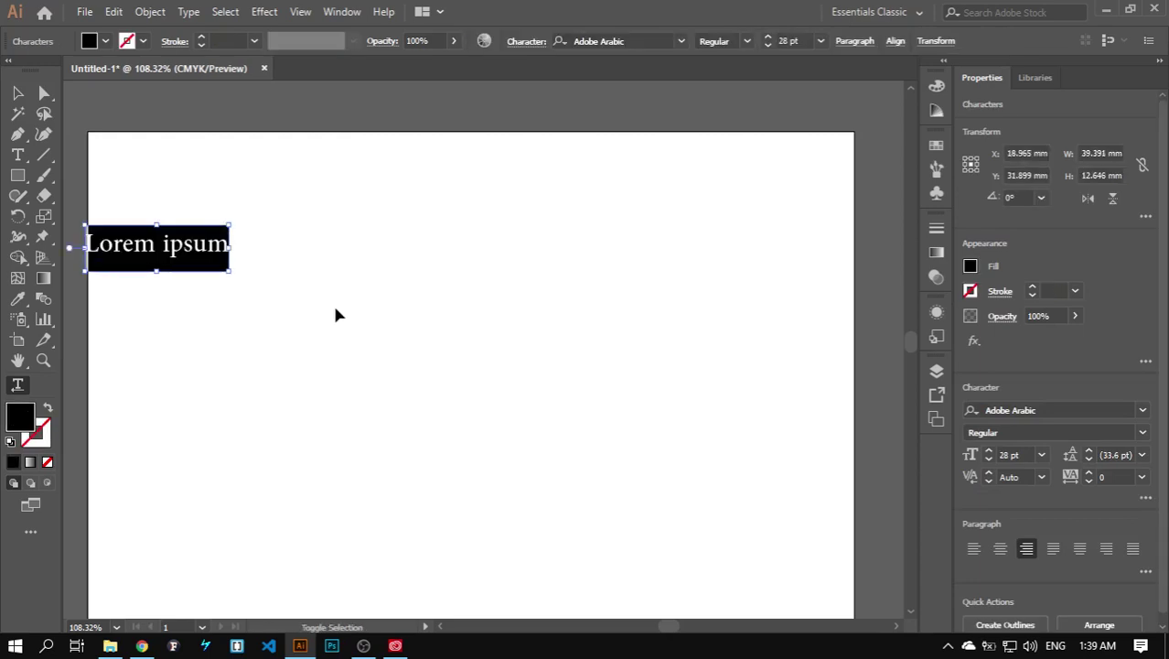
pyautogui.hotkey('ctrl', 'shift', 'l')
pyautogui.hotkey('ctrl', 't')
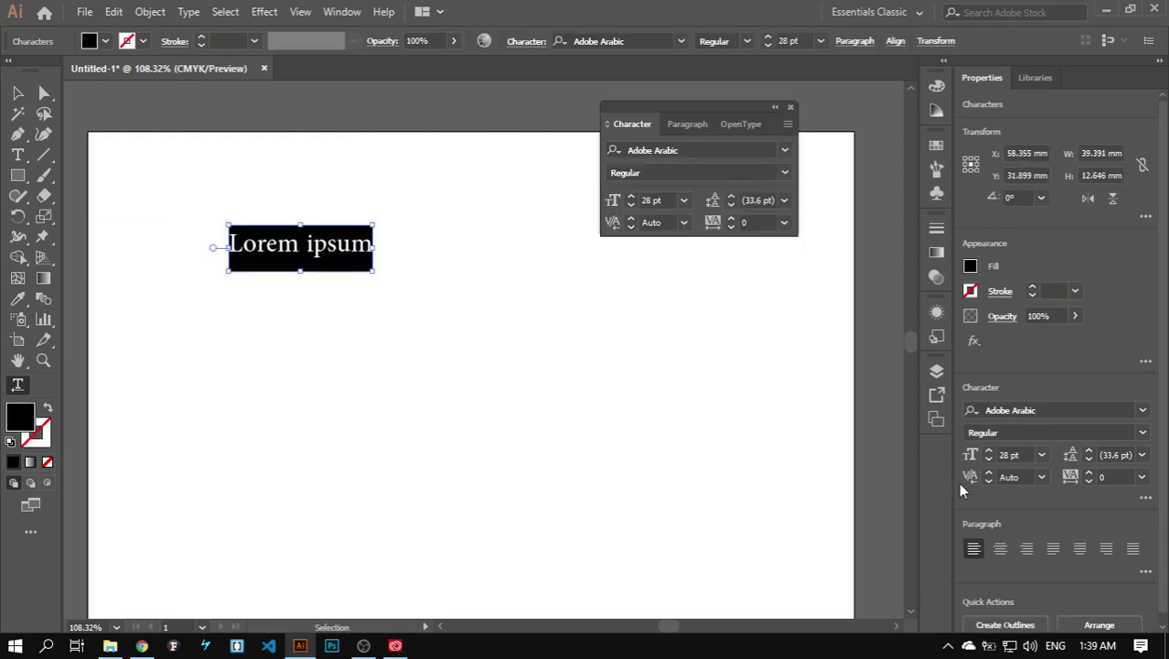
# Step: Set the text line's paragraph direction to right-to-left in the Paragraph panel
pyautogui.moveTo(727, 110)
pyautogui.mouseDown()
pyautogui.moveTo(823, 366)
pyautogui.moveTo(786, 324)
pyautogui.mouseUp()
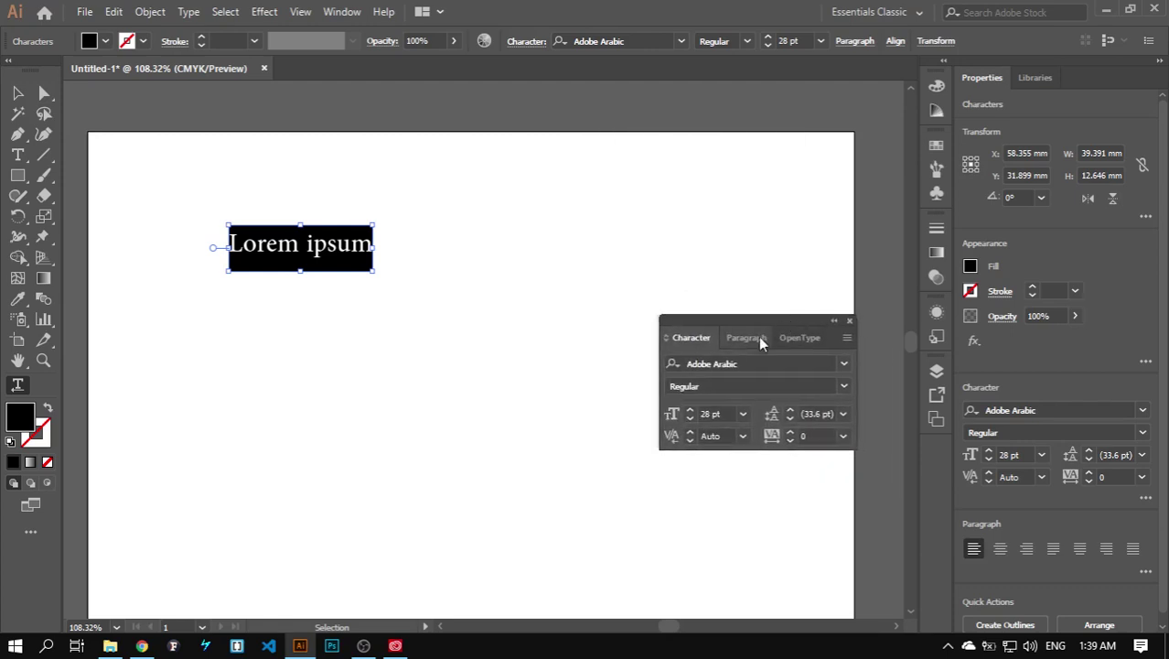
pyautogui.click(745, 337)
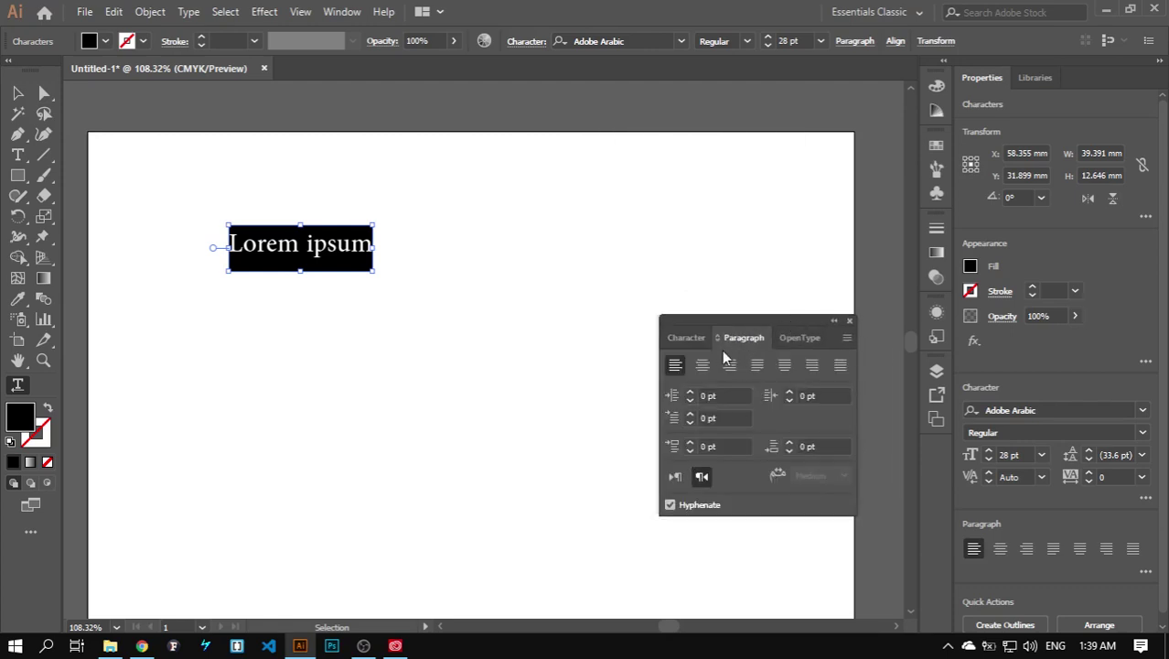
pyautogui.click(675, 477)
pyautogui.click(674, 477)
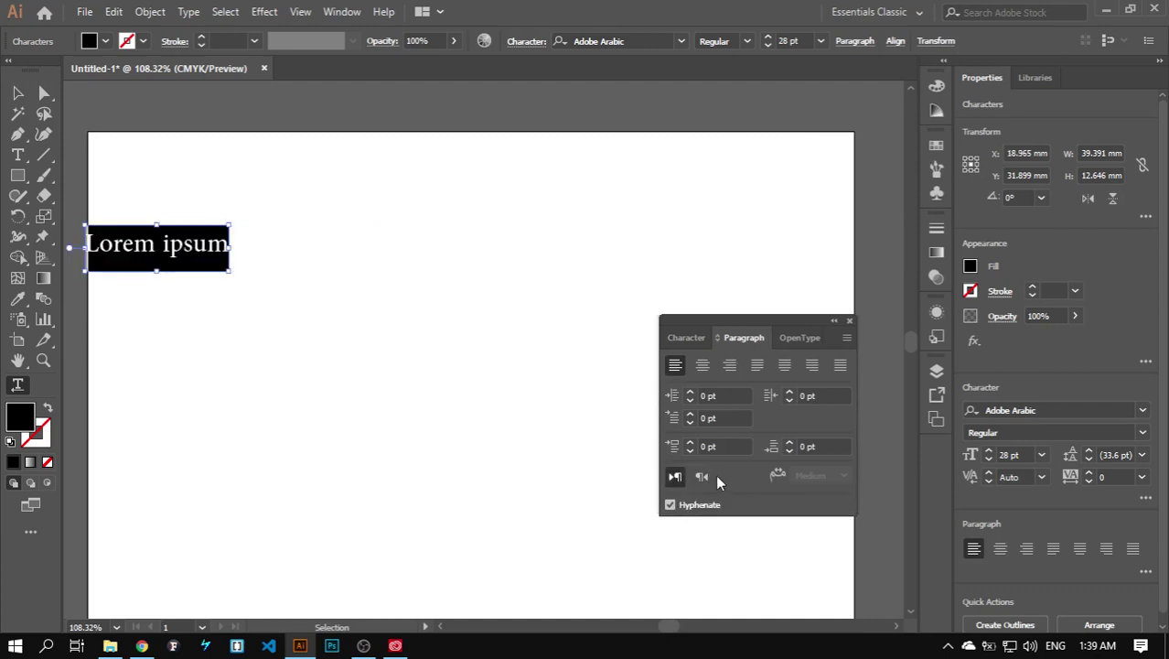
pyautogui.click(702, 478)
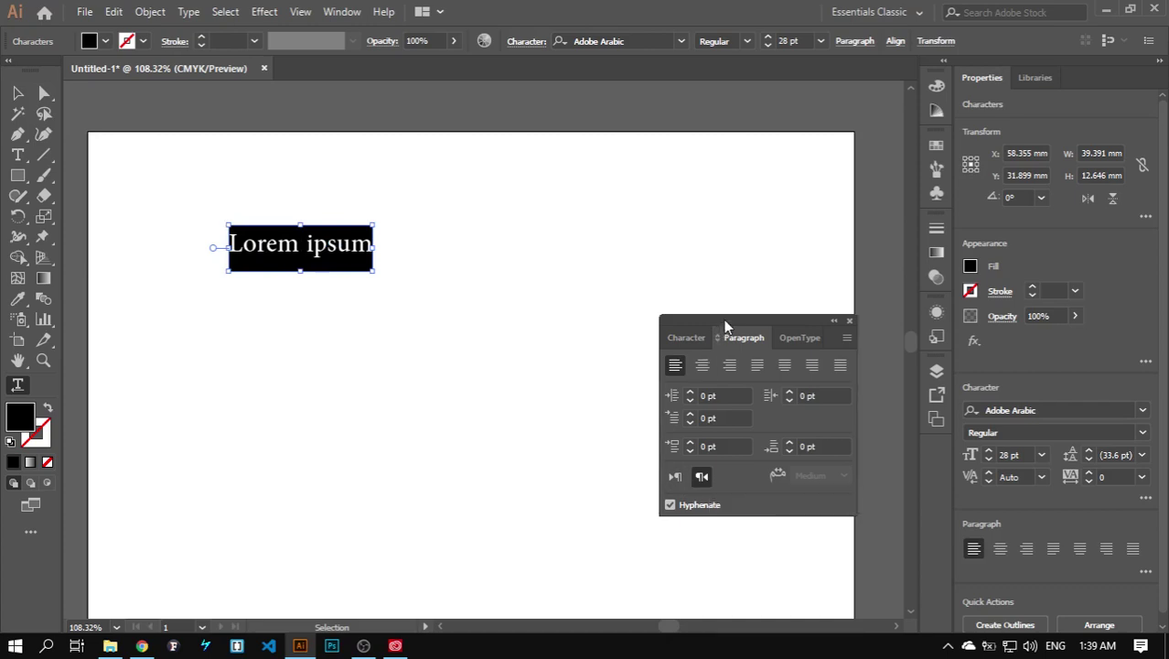
pyautogui.moveTo(726, 326); pyautogui.dragTo(737, 410)
# Step: Replace the Lorem ipsum text with Bengali 'আম' using the Bangla keyboard
pyautogui.tripleClick(342, 245)
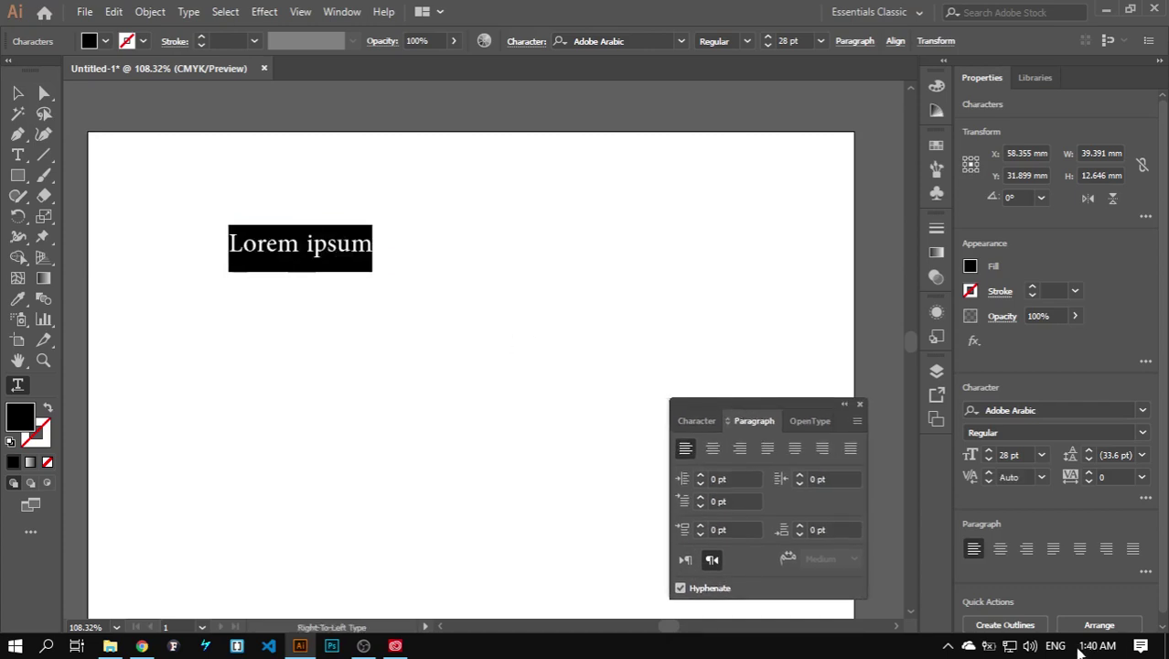
pyautogui.click(1055, 646)
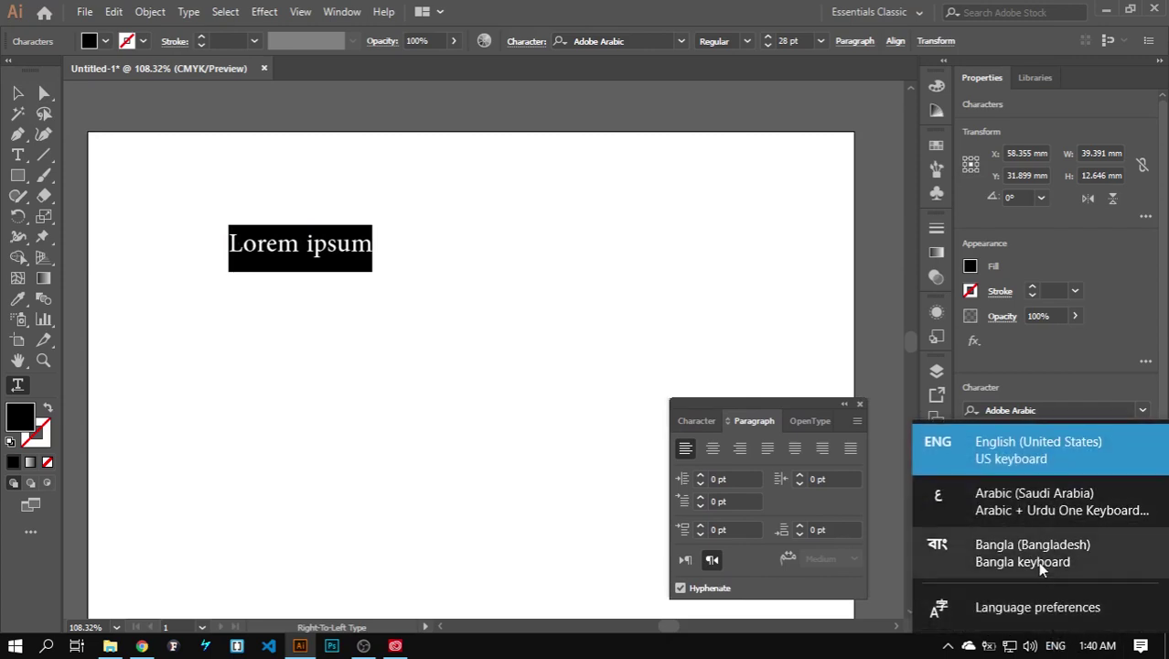
pyautogui.click(1041, 556)
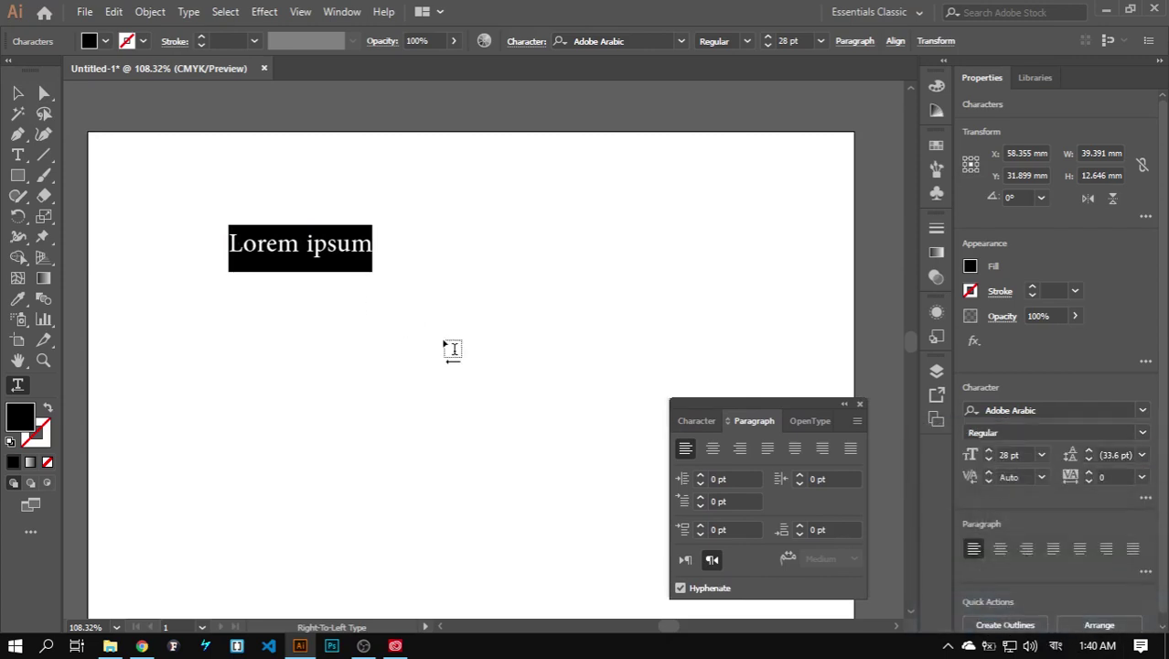
pyautogui.write('আম')
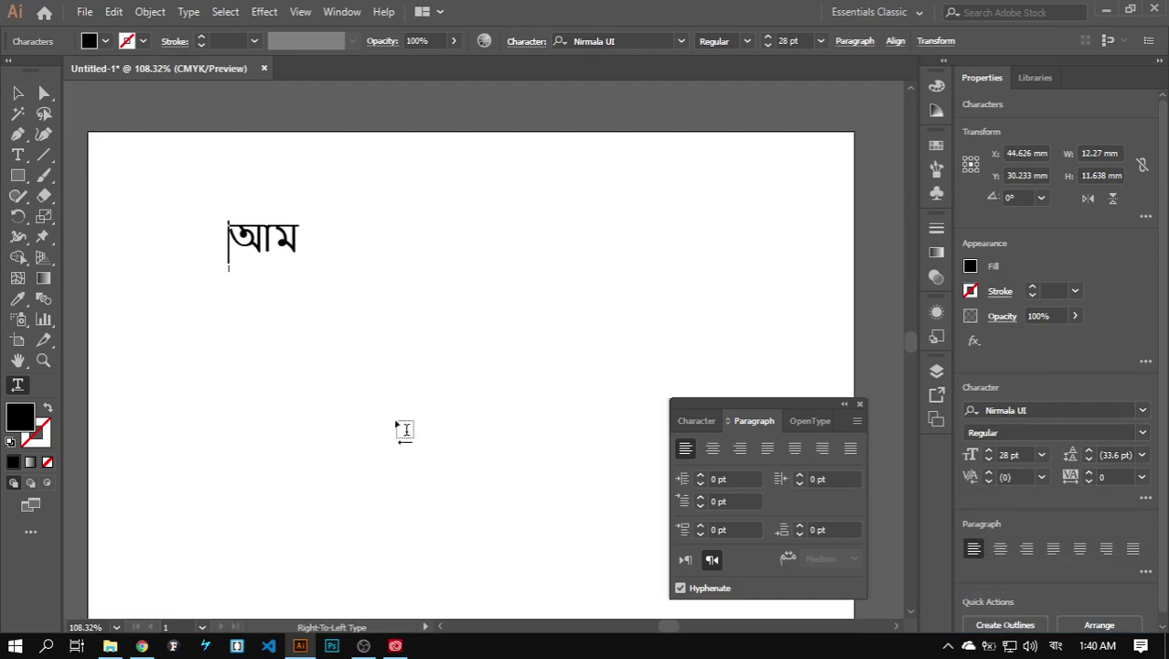
# Step: Complete the word 'আমার' and restore the right-to-left paragraph direction
pyautogui.hotkey('ctrl', 'a')
pyautogui.click(685, 559)
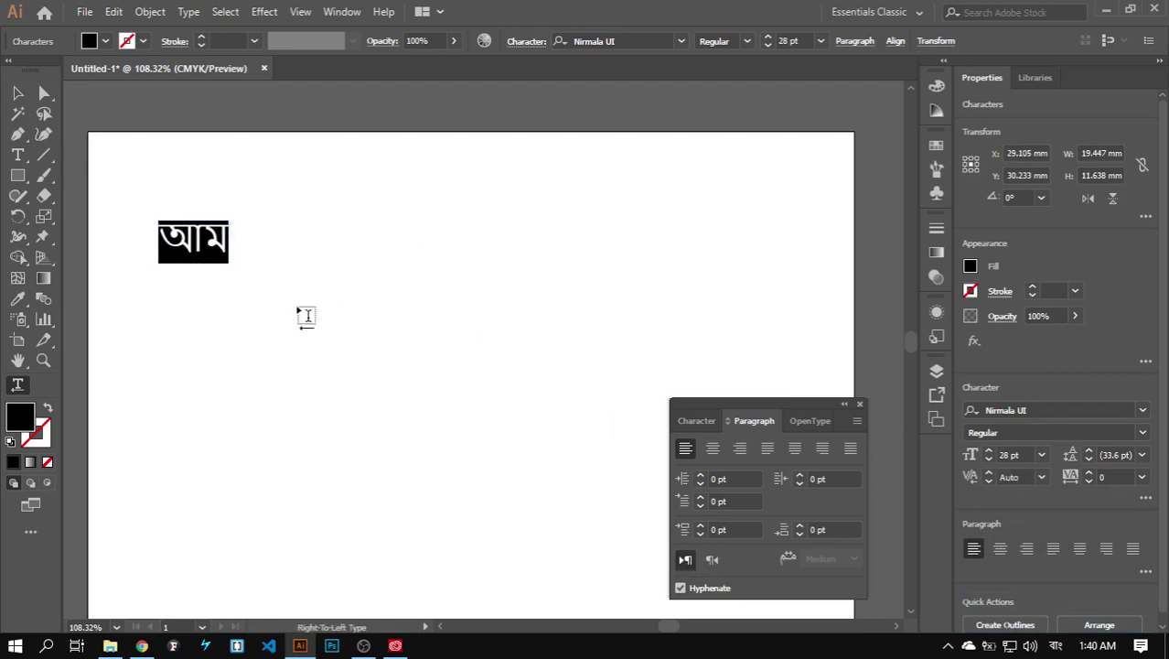
pyautogui.press('Right')
pyautogui.write('ার')
pyautogui.press('Escape')
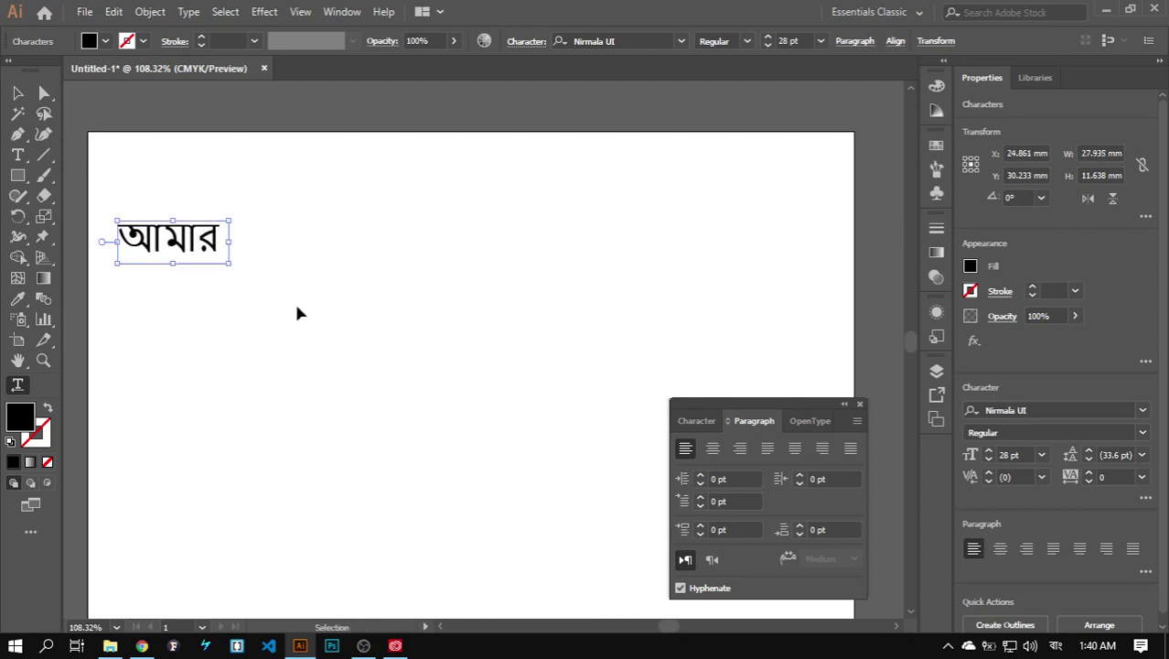
pyautogui.hotkey('ctrl', 'a')
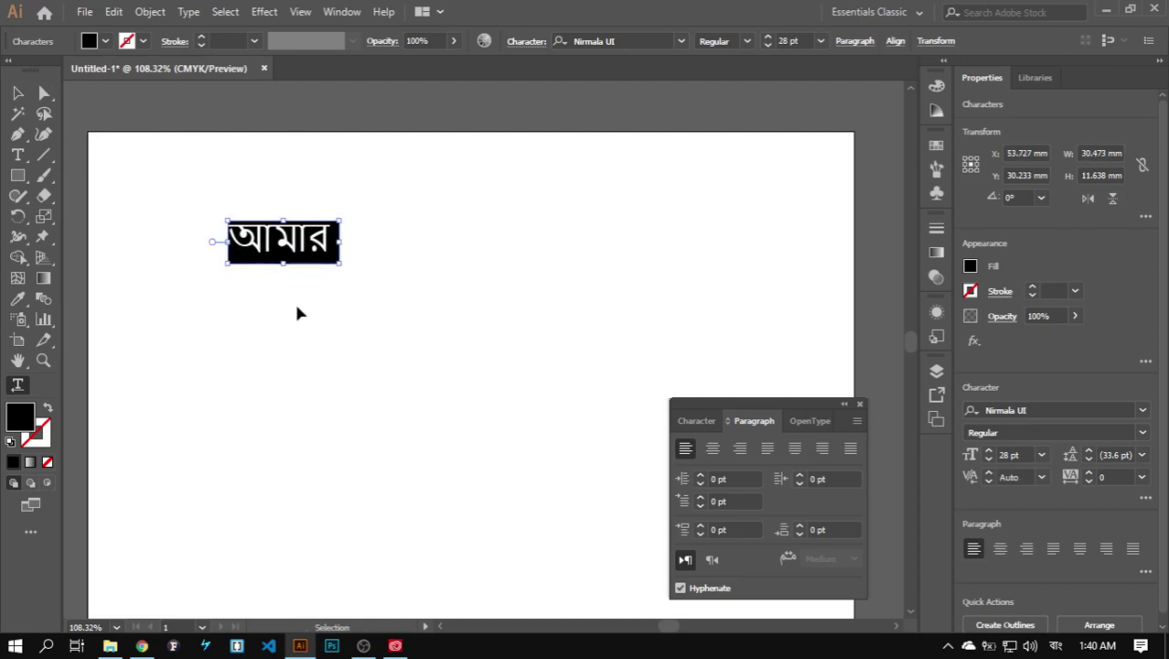
pyautogui.hotkey('ctrl', 'z')
pyautogui.hotkey('ctrl', 'shift', 'a')
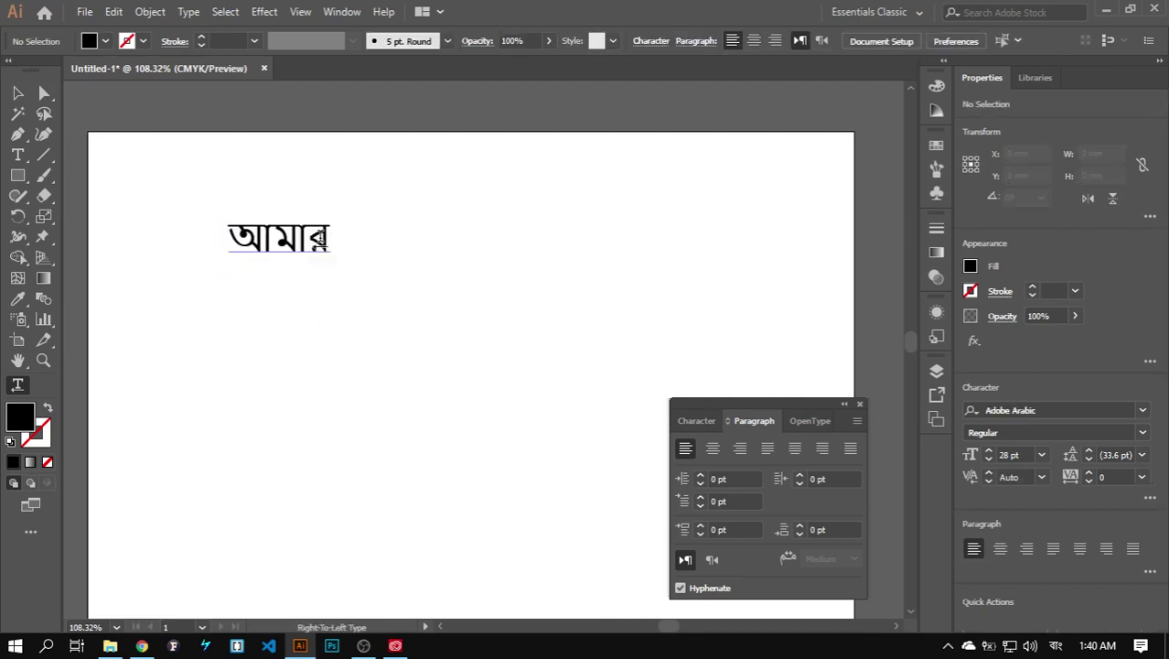
# Step: Add 'সোনার বাংলা' after আমার, then a second line 'ক্ক ক্স ক্ষ গ্রমা'
pyautogui.click(327, 243)
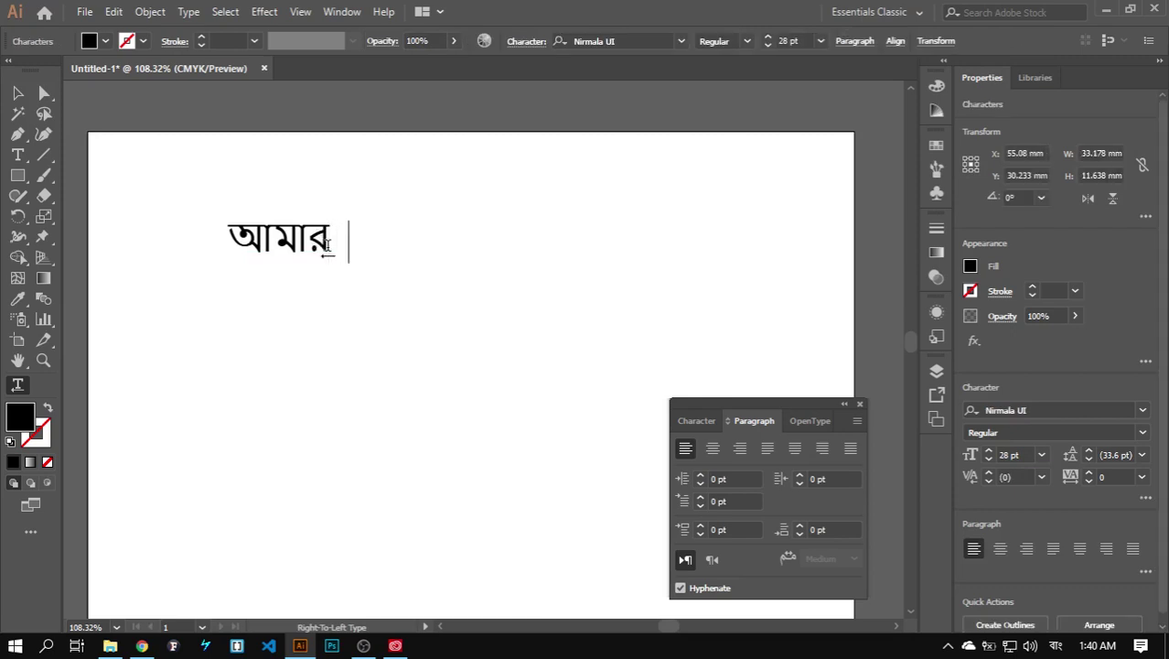
pyautogui.write('সোনার ')
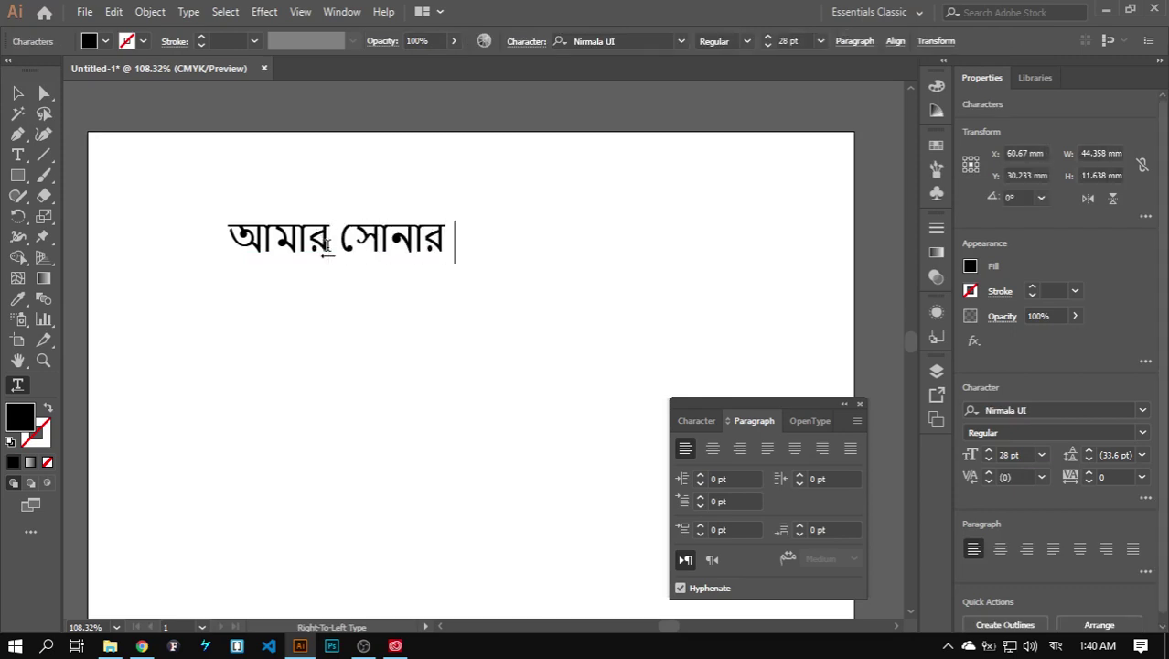
pyautogui.write('বাংলা')
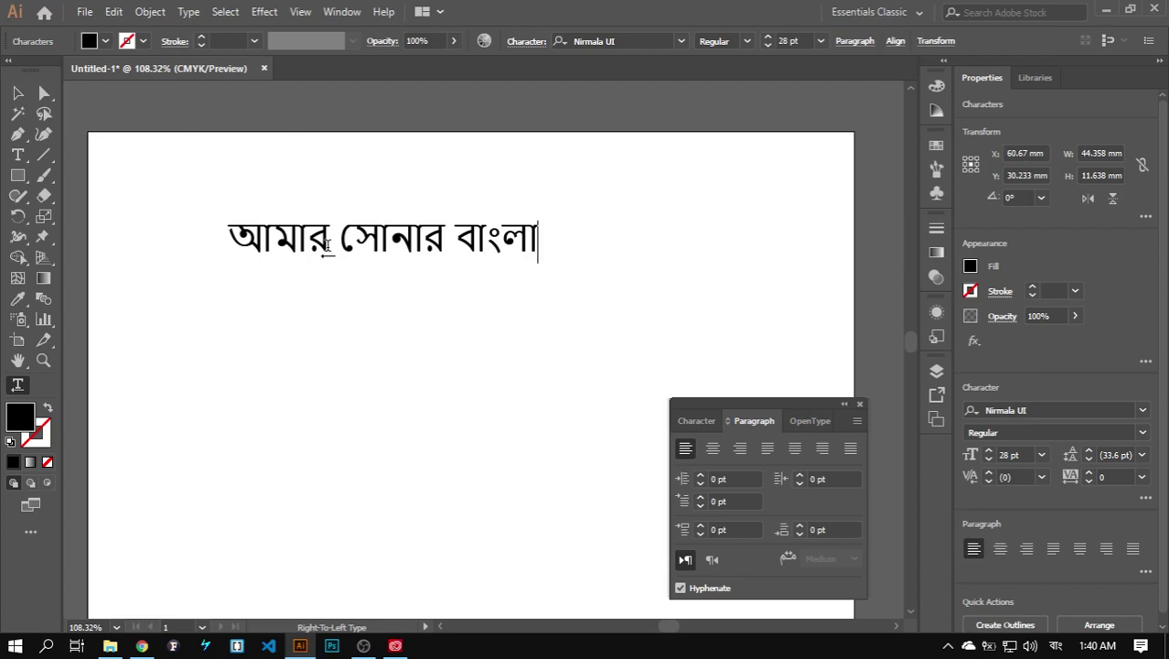
pyautogui.press('Return')
pyautogui.write('ক্ক')
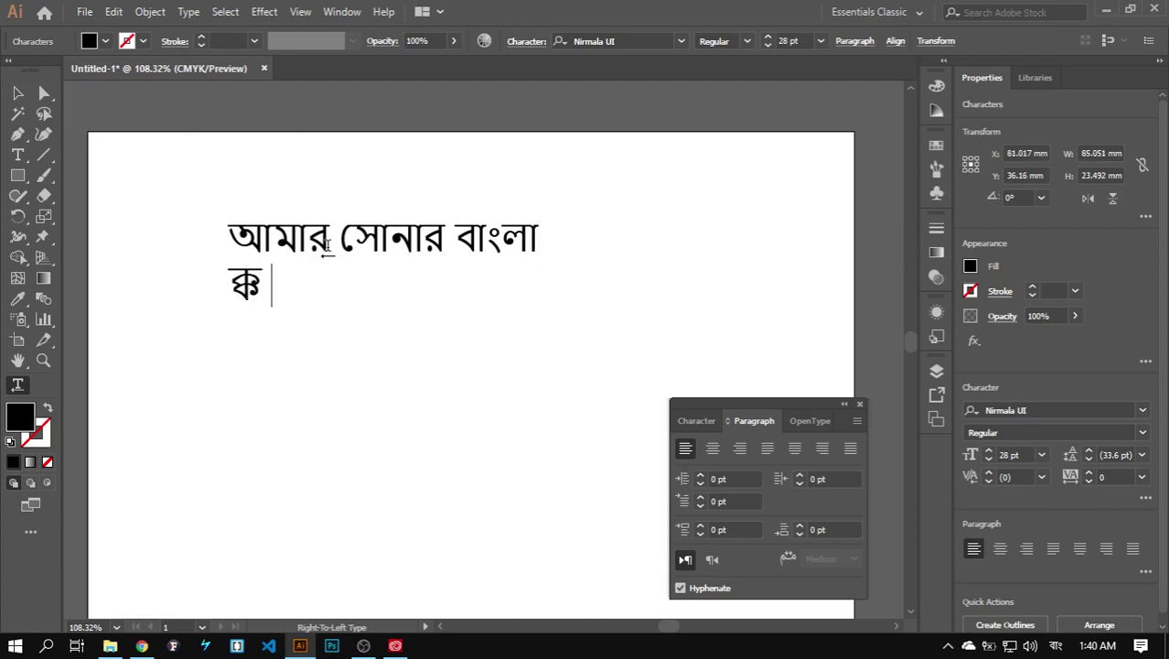
pyautogui.write(' ক')
pyautogui.write('্স ক')
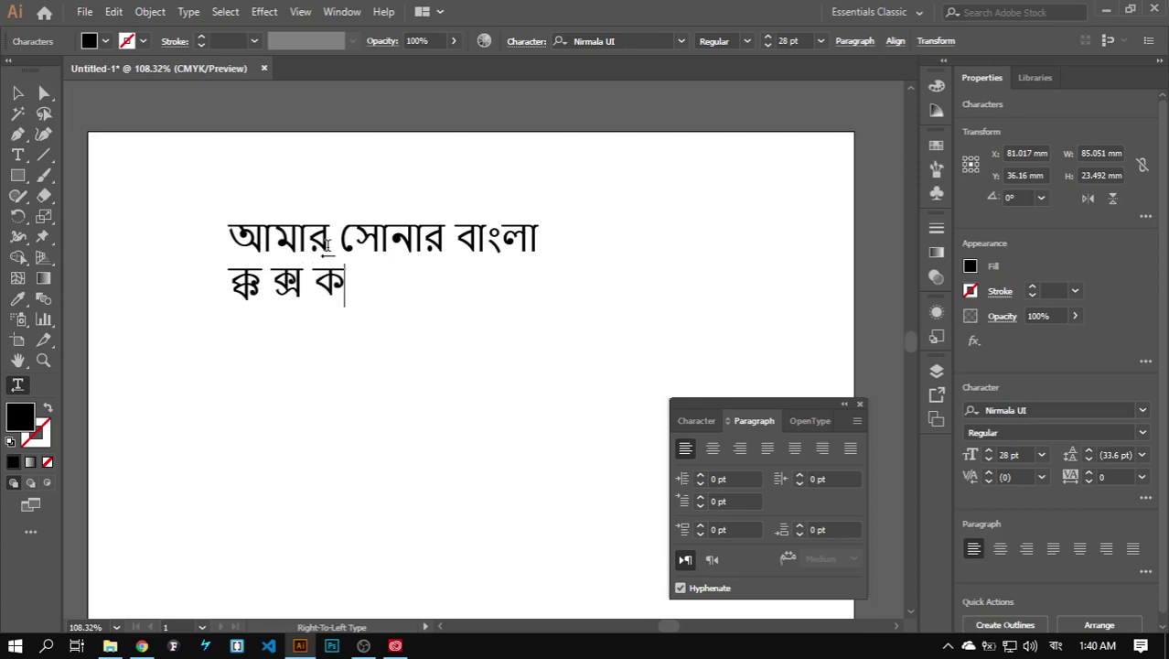
pyautogui.write('্ষ গ্রমা')
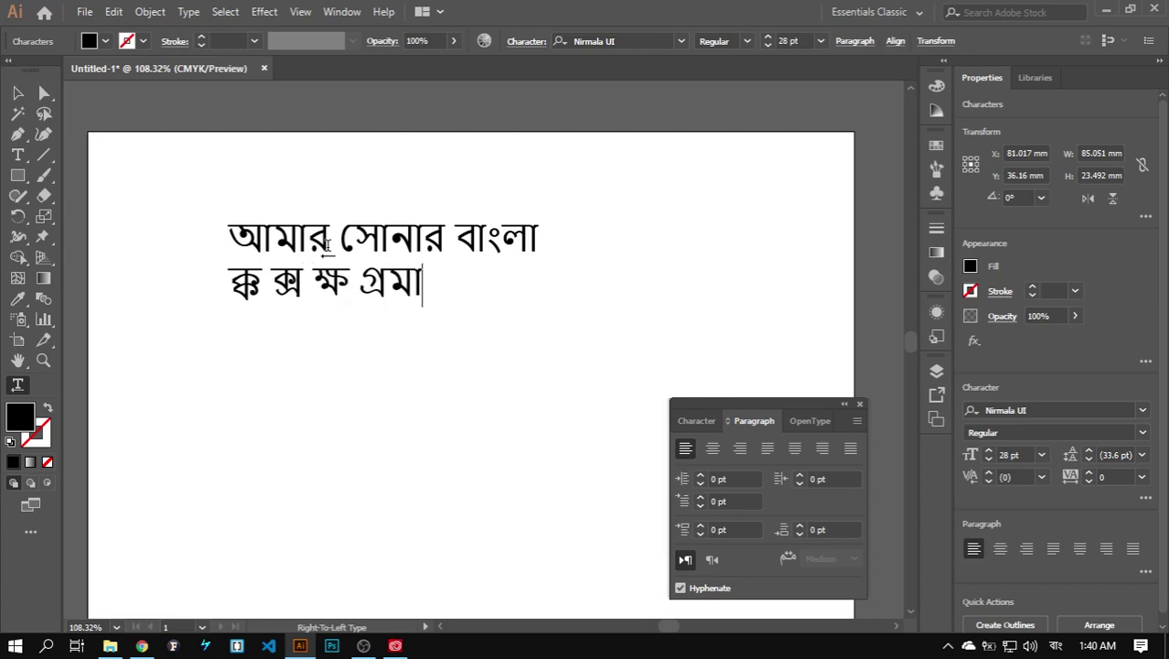
pyautogui.click(84, 12)
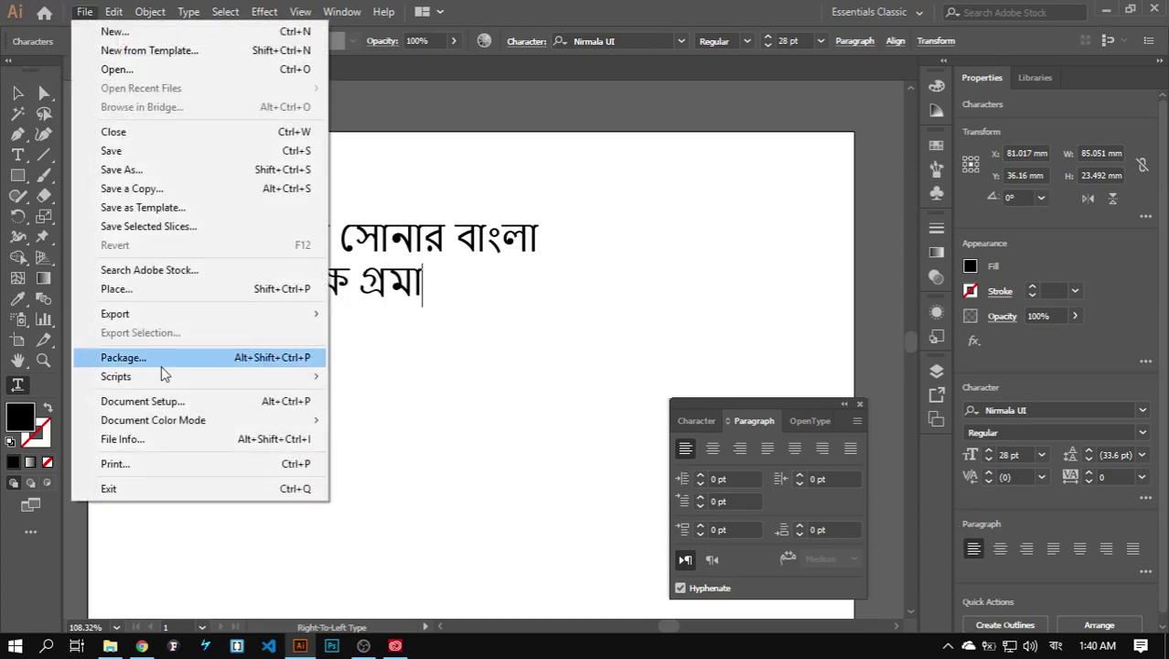
pyautogui.click(360, 373)
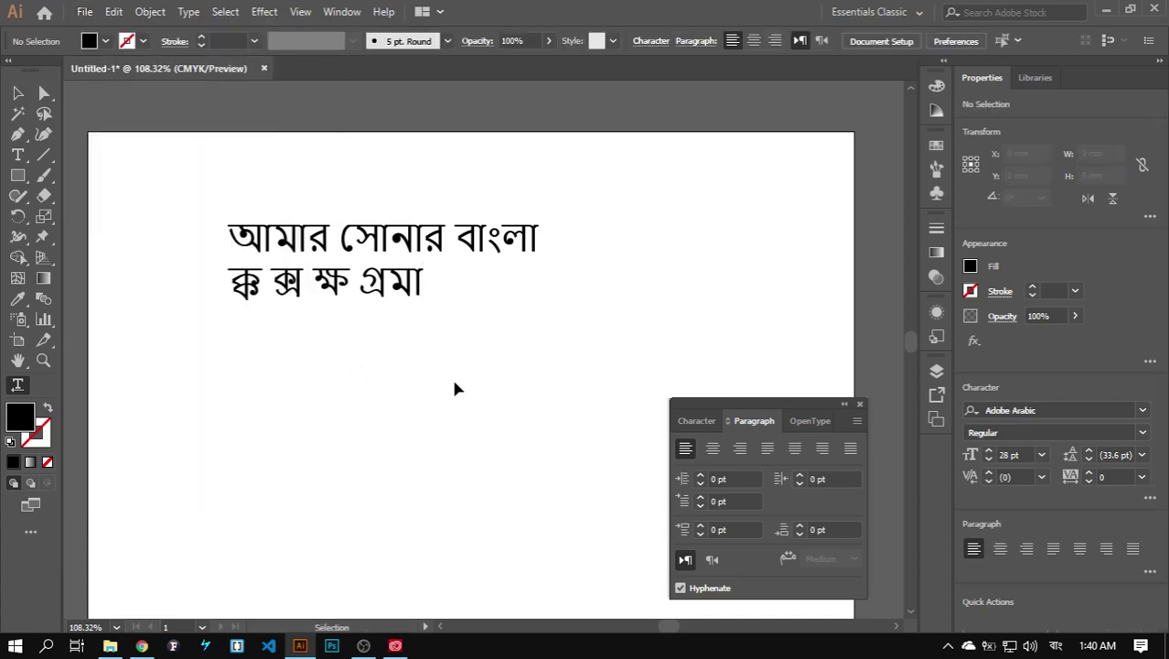
pyautogui.hotkey('ctrl', 'k')
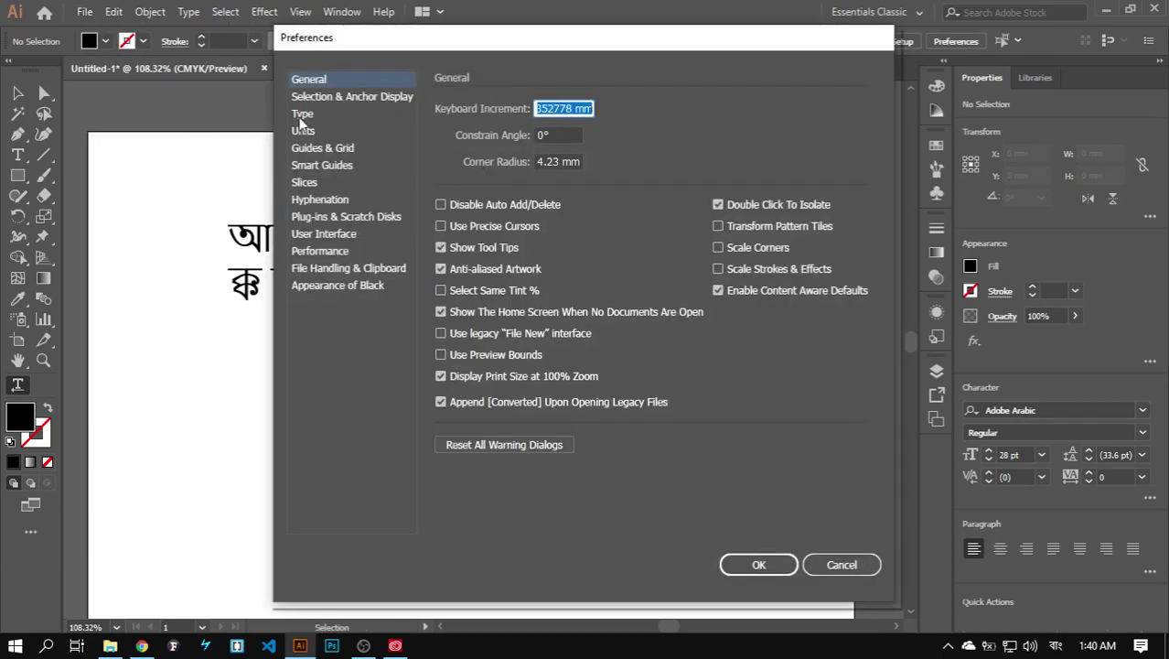
pyautogui.click(341, 116)
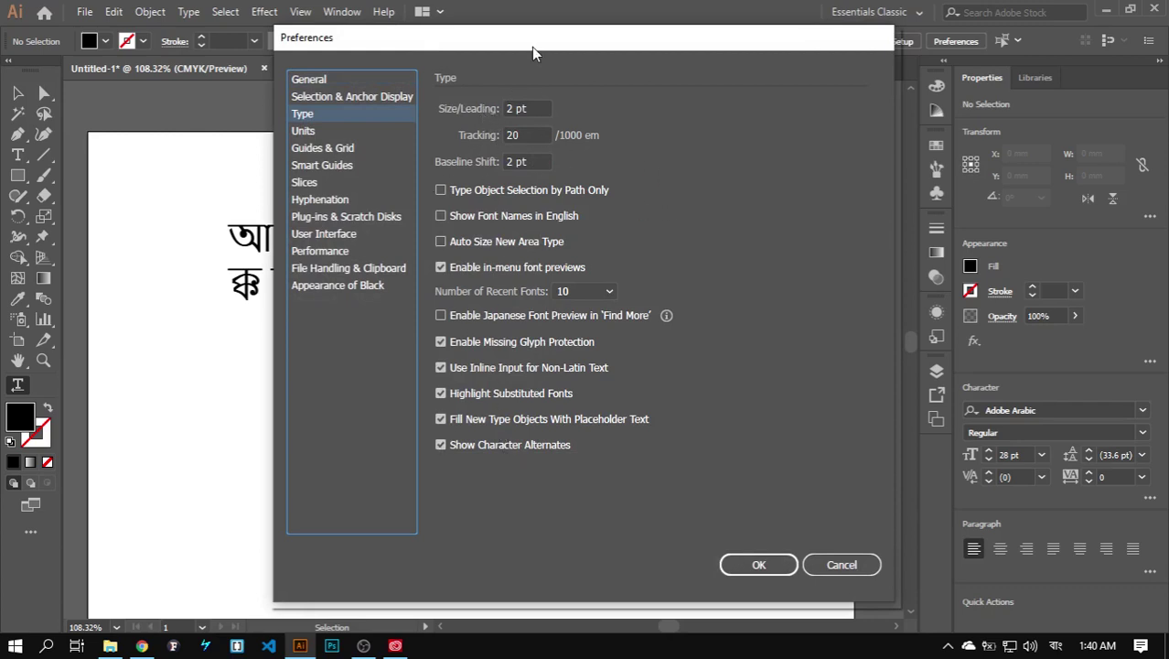
pyautogui.moveTo(522, 43); pyautogui.dragTo(410, 46)
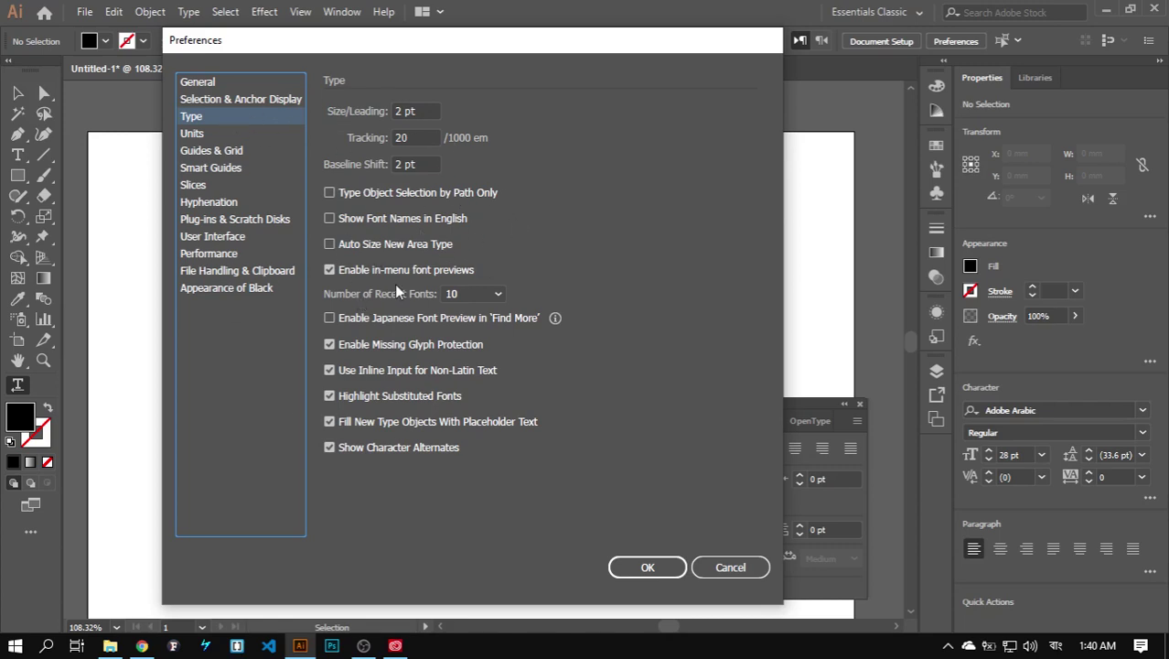
pyautogui.click(730, 571)
pyautogui.click(730, 569)
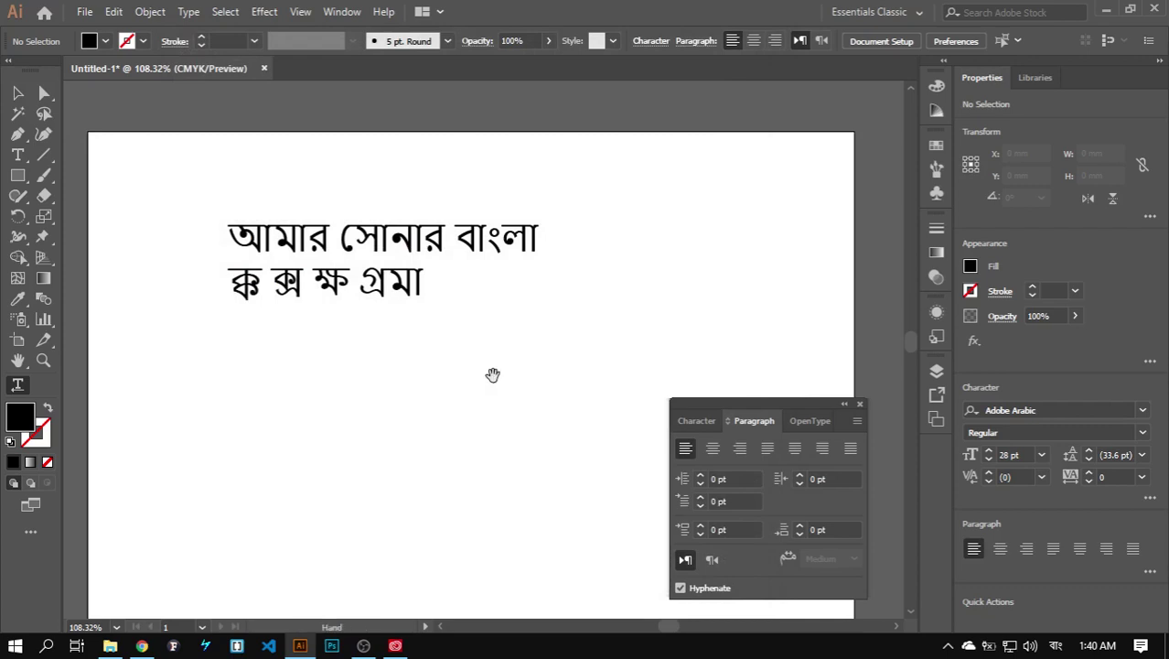
pyautogui.moveTo(491, 374); pyautogui.dragTo(504, 340)
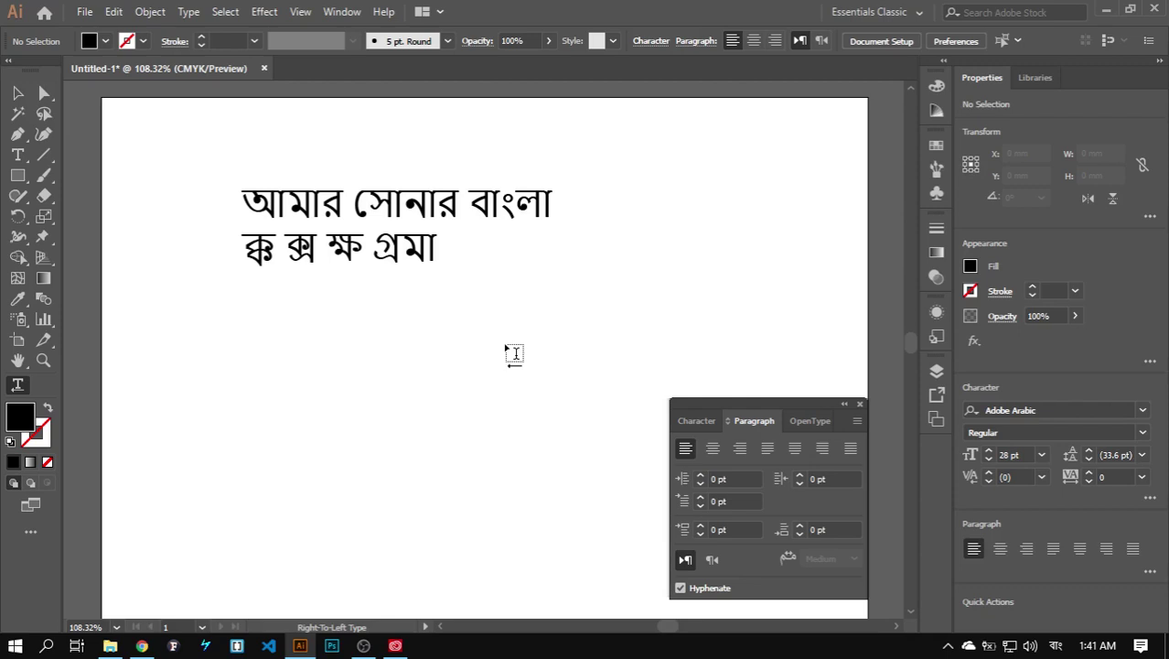
# Step: Deselect the Bengali text and place a new right-to-left Lorem ipsum text below it
pyautogui.hotkey('ctrl', 'a')
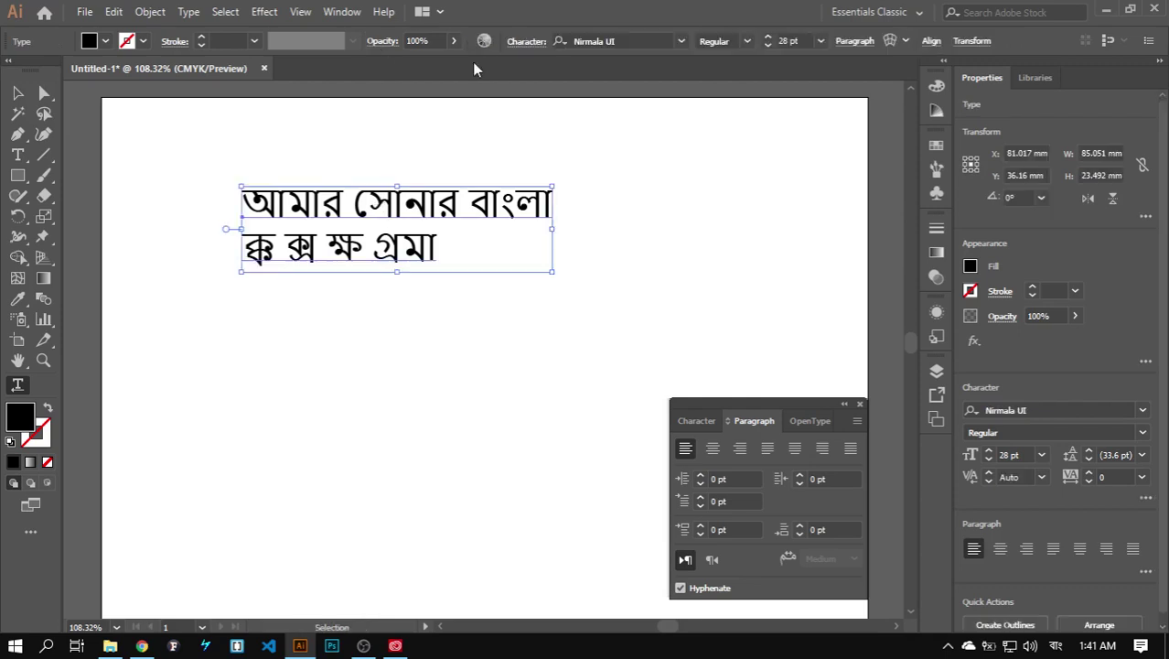
pyautogui.keyDown('ctrl'); pyautogui.click(416, 352); pyautogui.keyUp('ctrl')
pyautogui.click(461, 350)
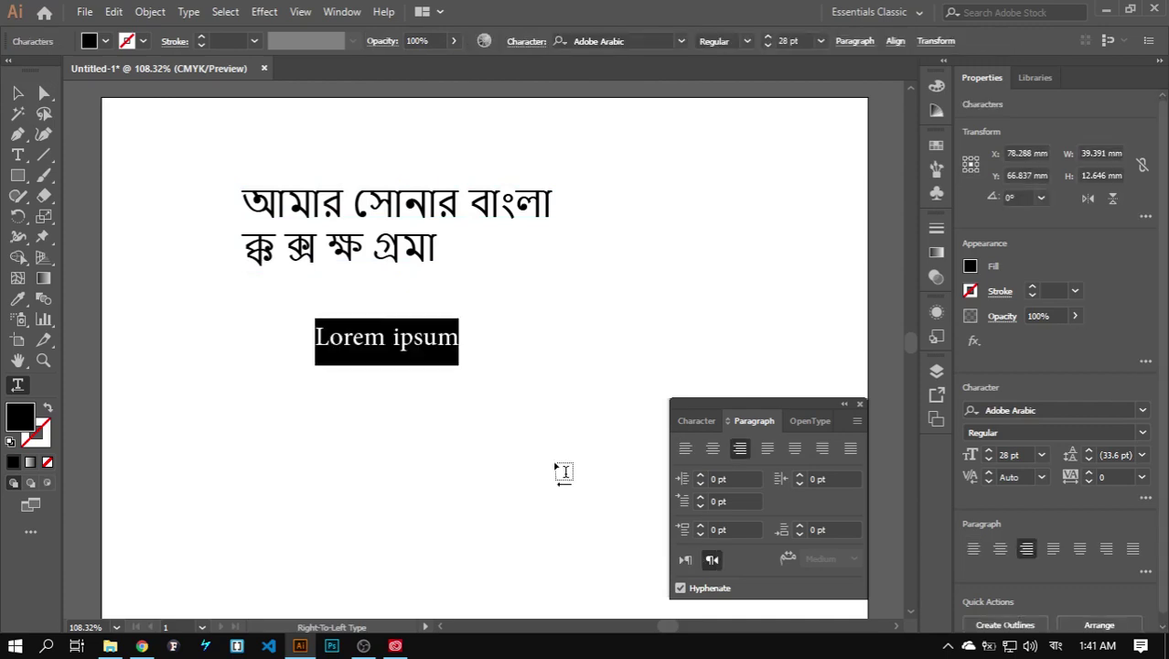
# Step: Raise the placeholder to 42 pt and replace it with an Arabic name
pyautogui.hotkey('ctrl', 'shift', '.')
pyautogui.hotkey('ctrl', 'shift', '.')
pyautogui.hotkey('ctrl', 'shift', '.')
pyautogui.hotkey('ctrl', 'shift', '.')
pyautogui.hotkey('ctrl', 'shift', '.')
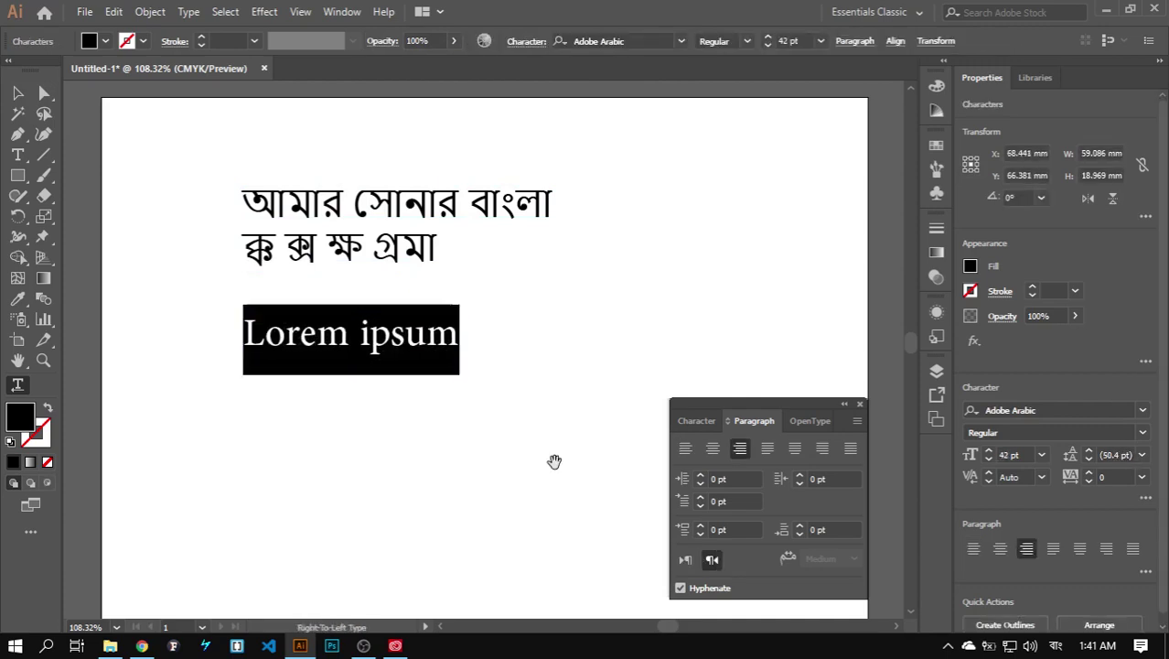
pyautogui.hotkey('alt', 'shift')
pyautogui.press('BackSpace')
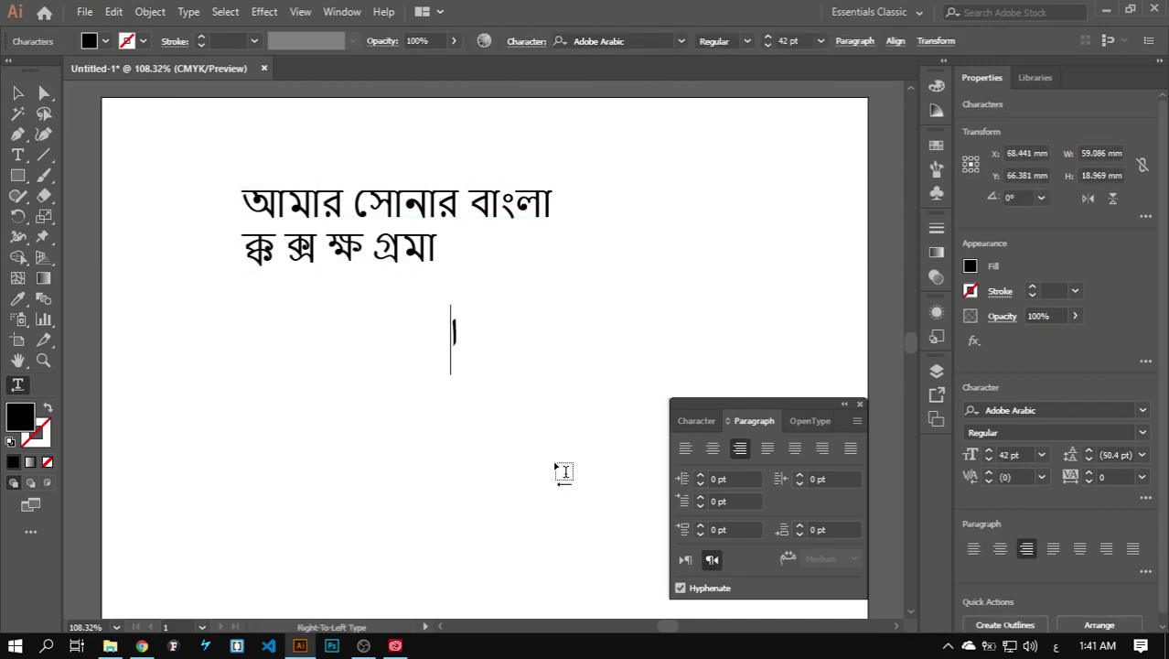
pyautogui.write('امأم')
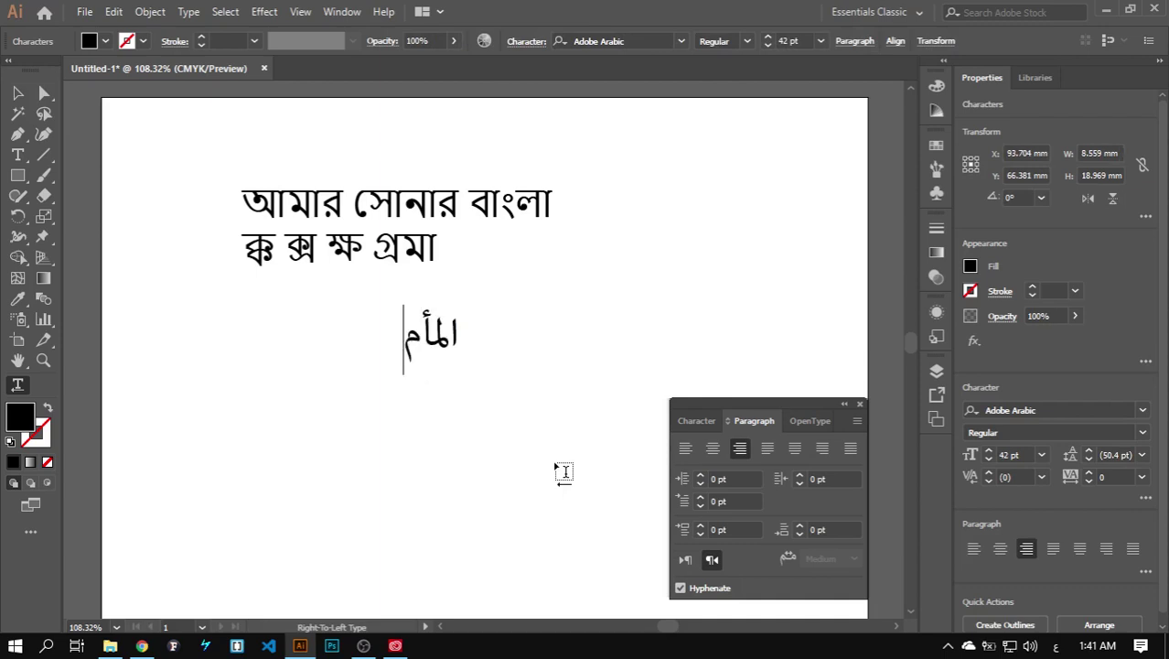
pyautogui.write('ن')
pyautogui.press('BackSpace')
pyautogui.write('ون حج')
pyautogui.press('BackSpace')
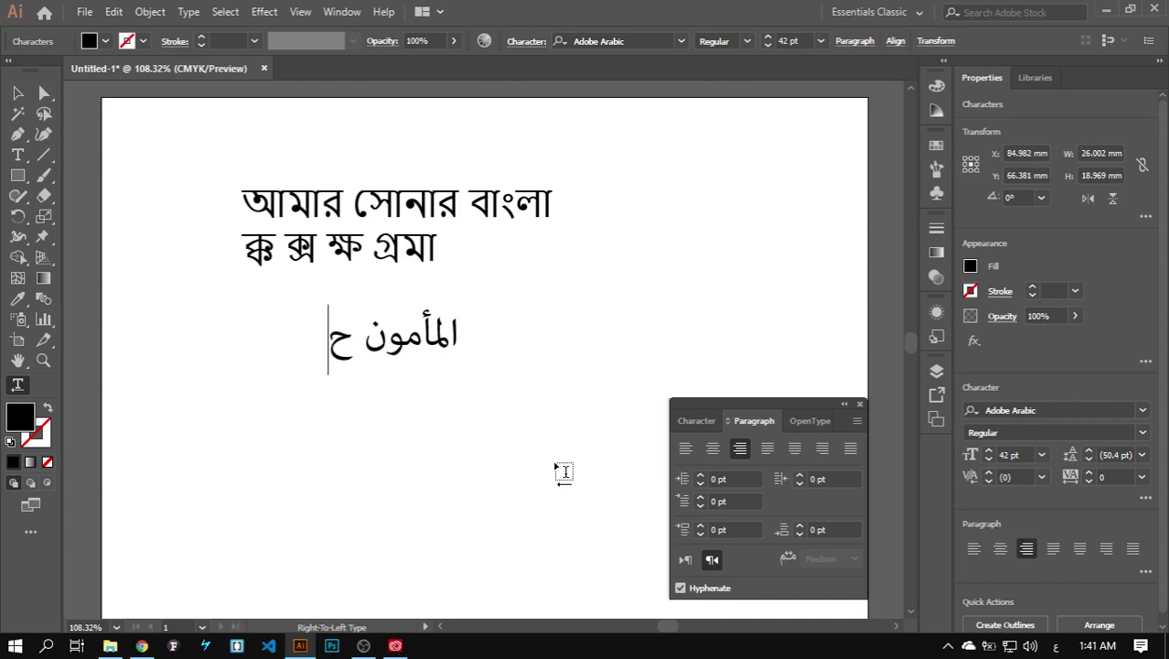
pyautogui.write('سين')
pyautogui.press('Escape')
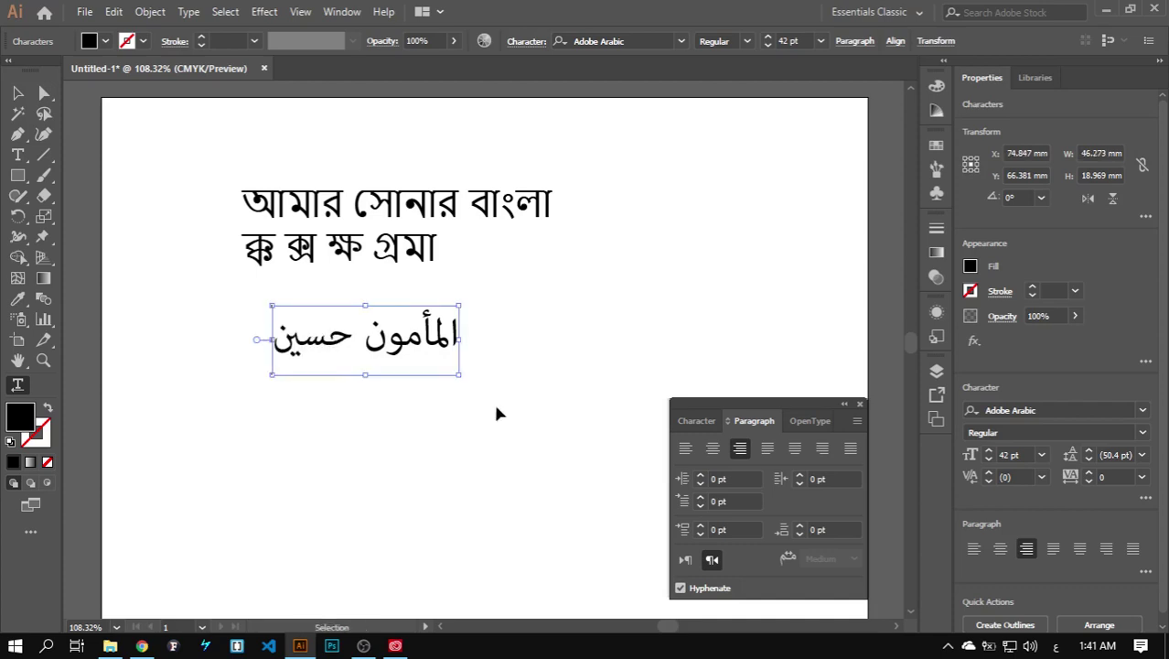
# Step: Enlarge the Arabic name to 56 pt and drag it to the right
pyautogui.hotkey('ctrl', 'shift', '.')
pyautogui.hotkey('ctrl', 'shift', '.')
pyautogui.hotkey('ctrl', 'shift', '.')
pyautogui.hotkey('ctrl', 'shift', '.')
pyautogui.hotkey('ctrl', 'shift', '.')
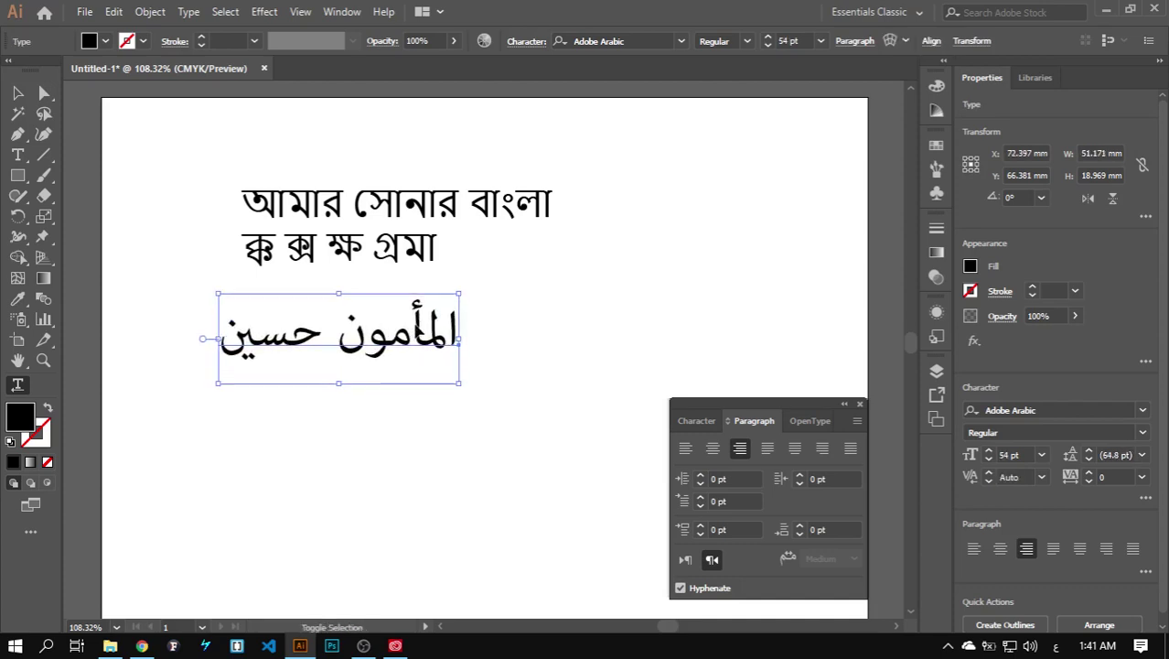
pyautogui.hotkey('ctrl', 'shift', '.')
pyautogui.hotkey('ctrl', 'shift', '.')
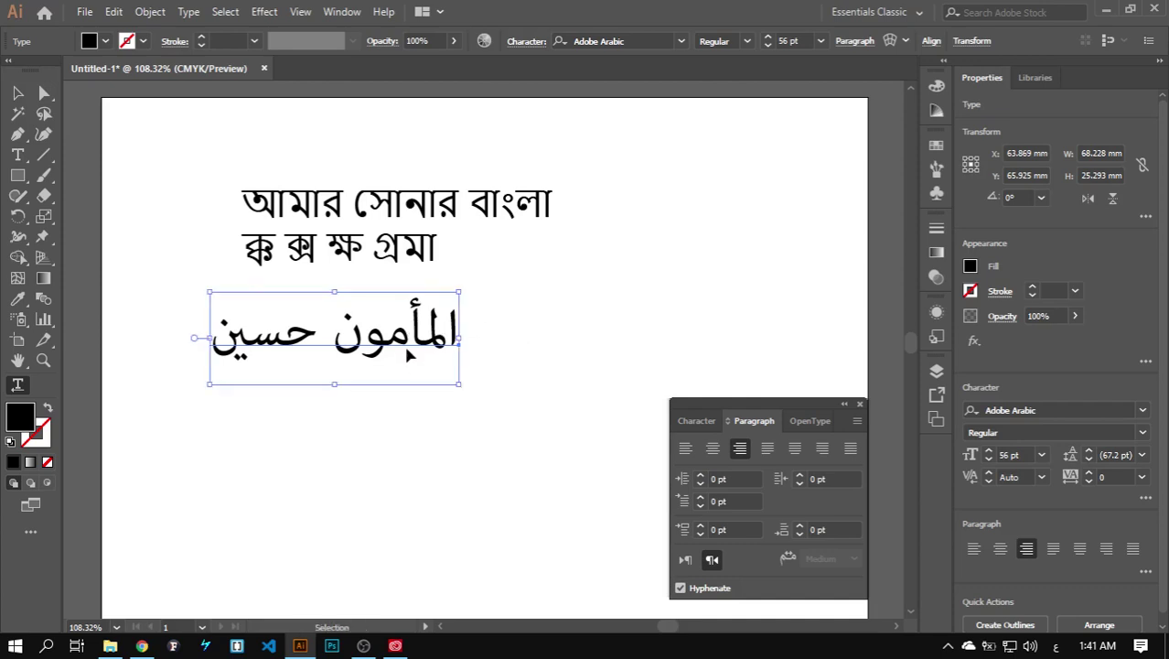
pyautogui.moveTo(440, 326); pyautogui.dragTo(539, 314)
# Step: Drag the two Bengali lines right so they sit evenly above the Arabic name
pyautogui.click(583, 263)
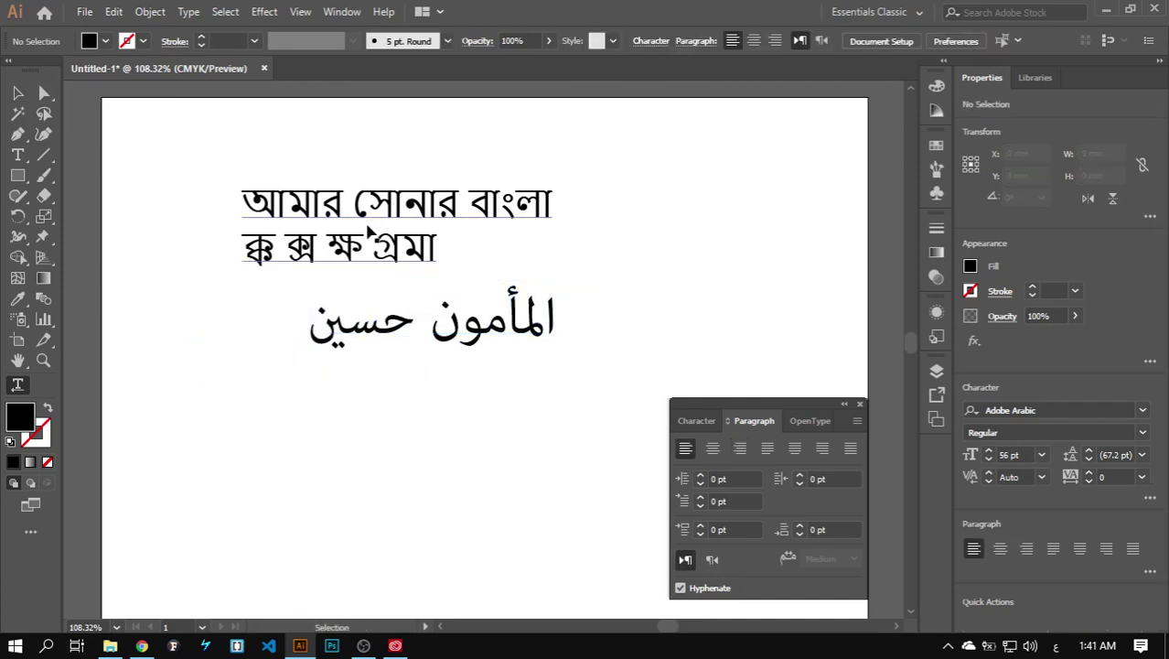
pyautogui.moveTo(370, 226); pyautogui.dragTo(445, 200)
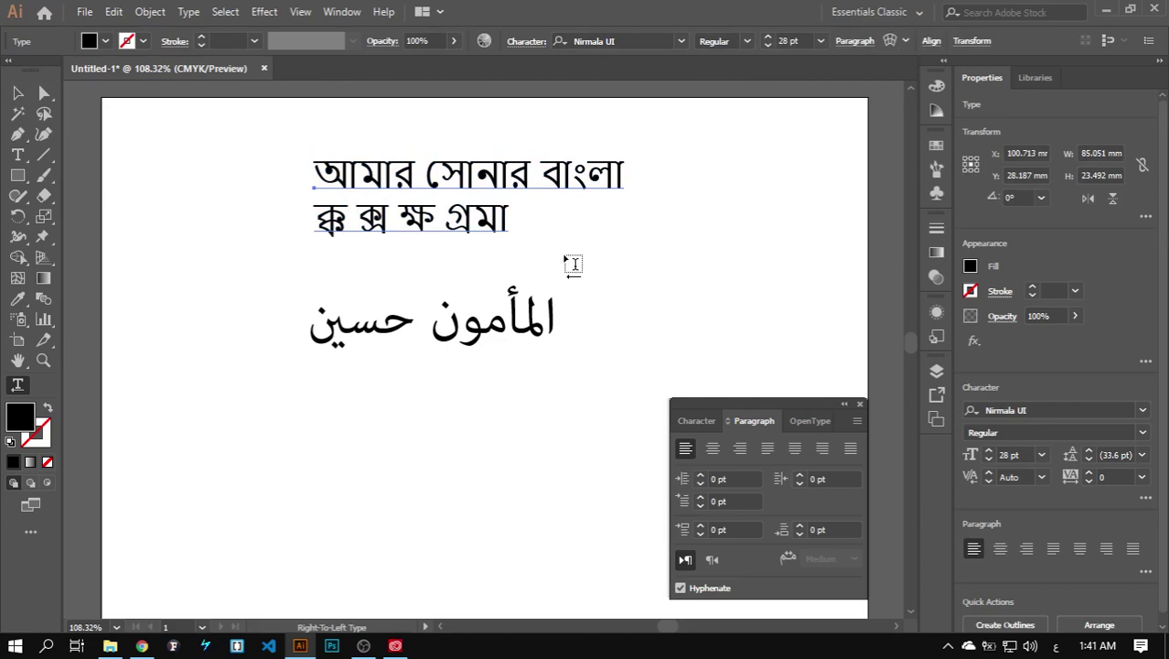
pyautogui.press('ctrl')
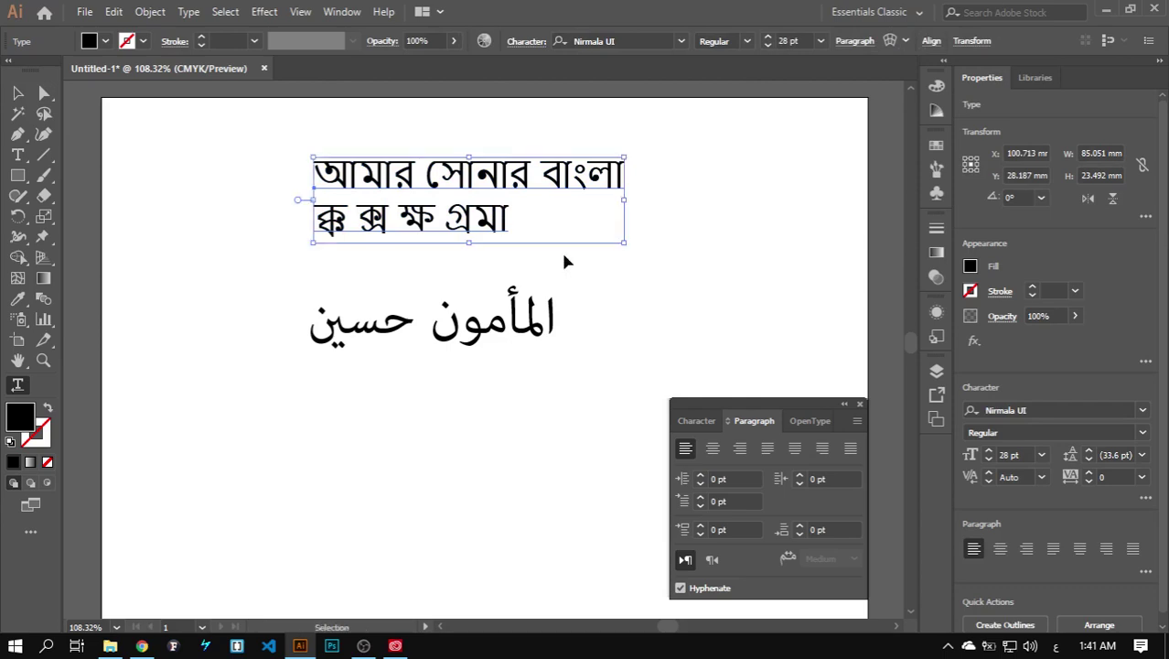
pyautogui.press('shift')
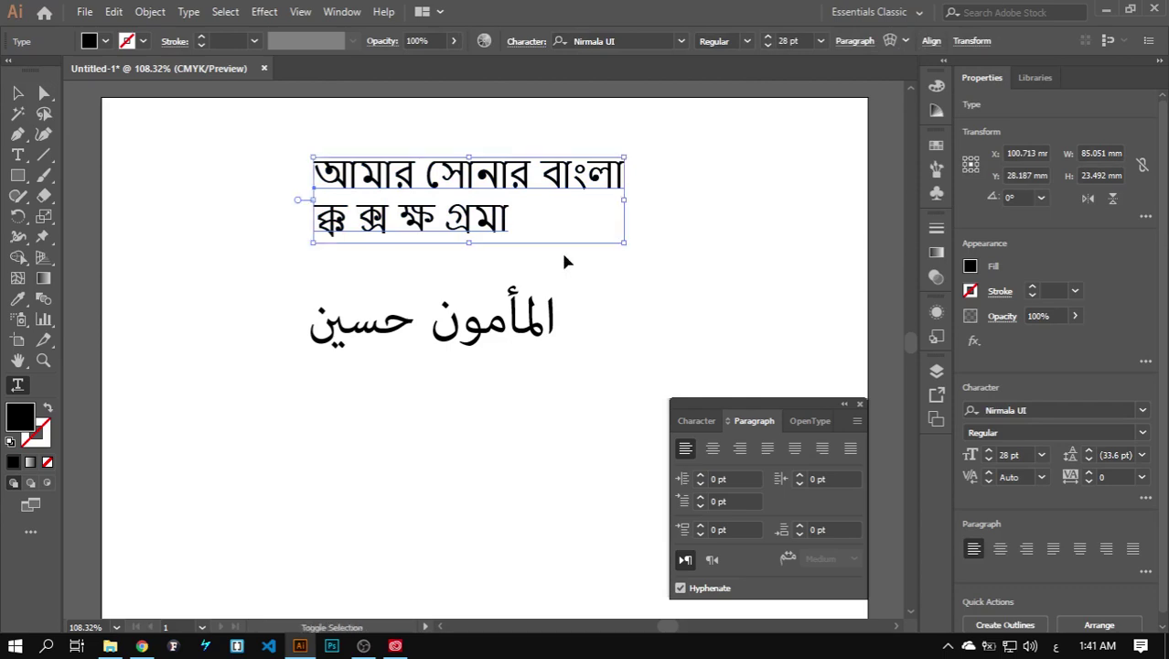